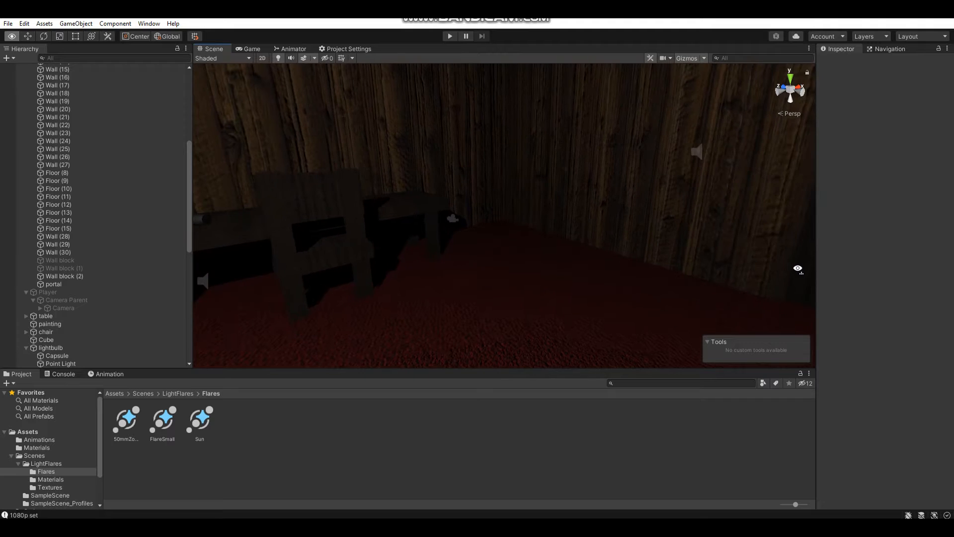
Select all three flare assets in the LightFlares Flares folder for inspection, leaving them deselected at the end.
key(w)
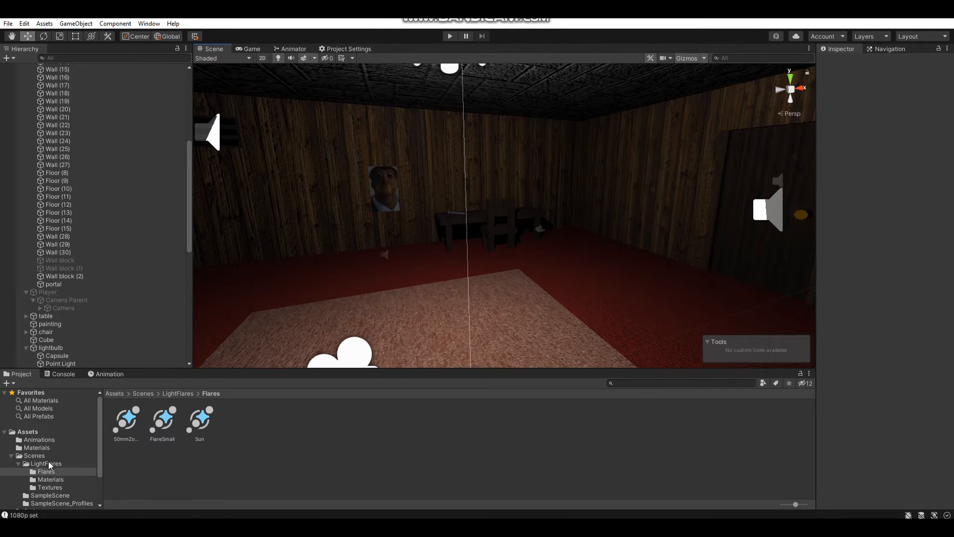
click(135, 423)
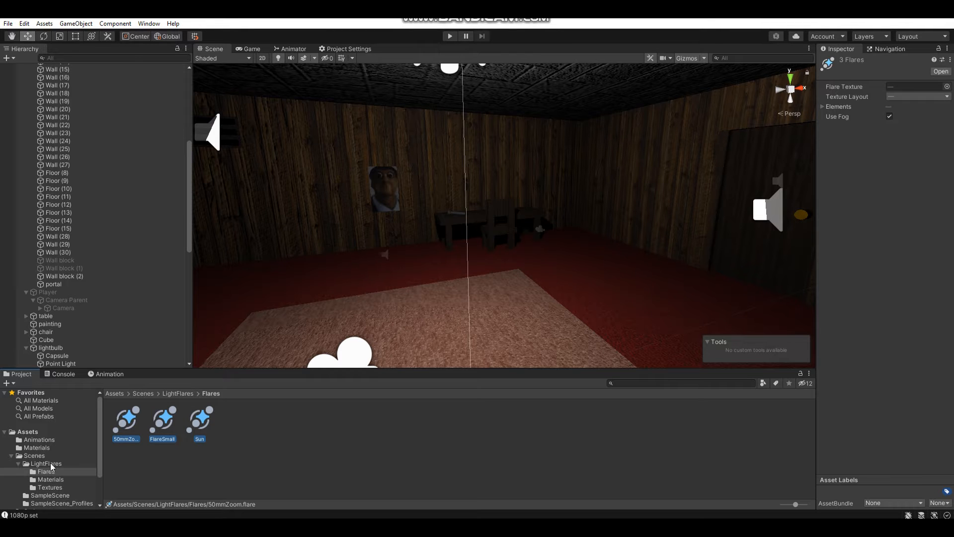
click(229, 437)
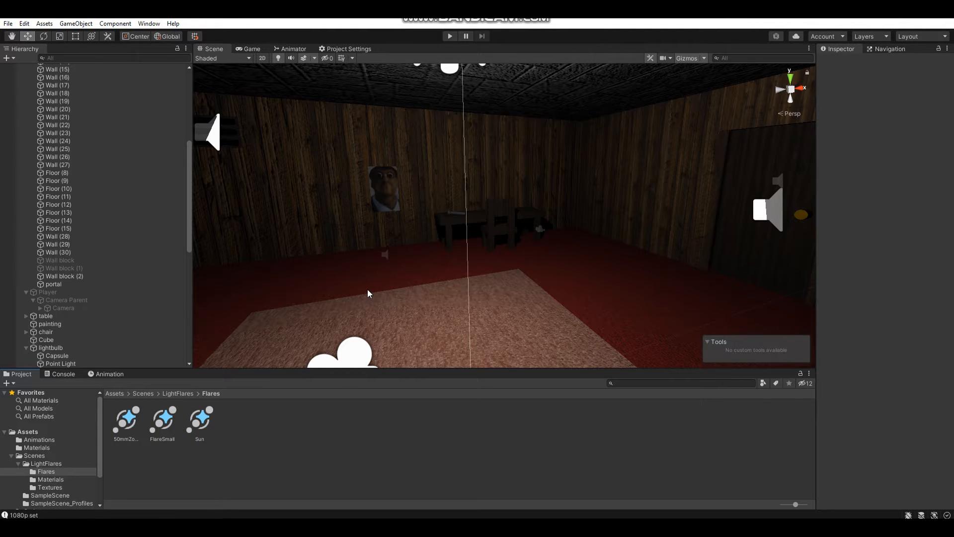
scroll(368, 288, down, 5)
click(114, 435)
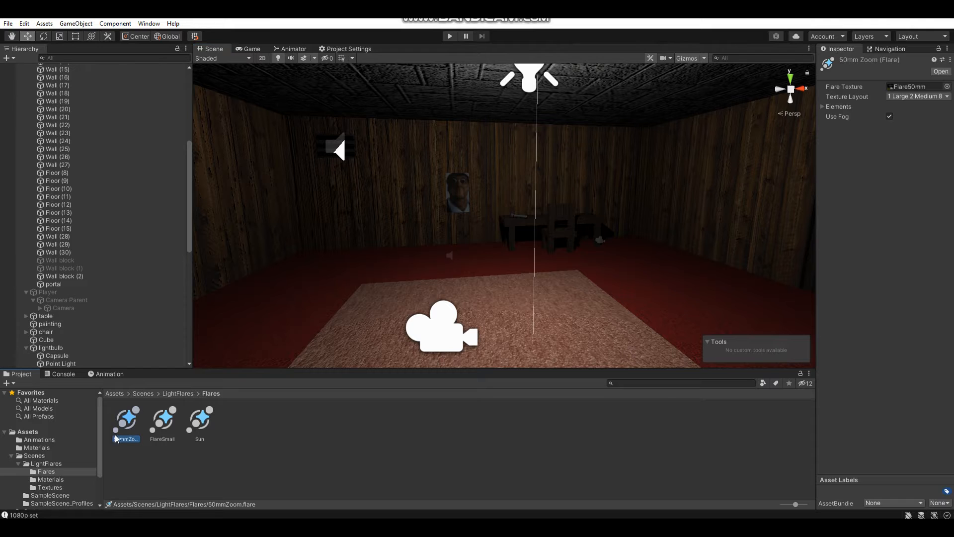
shift+click(195, 438)
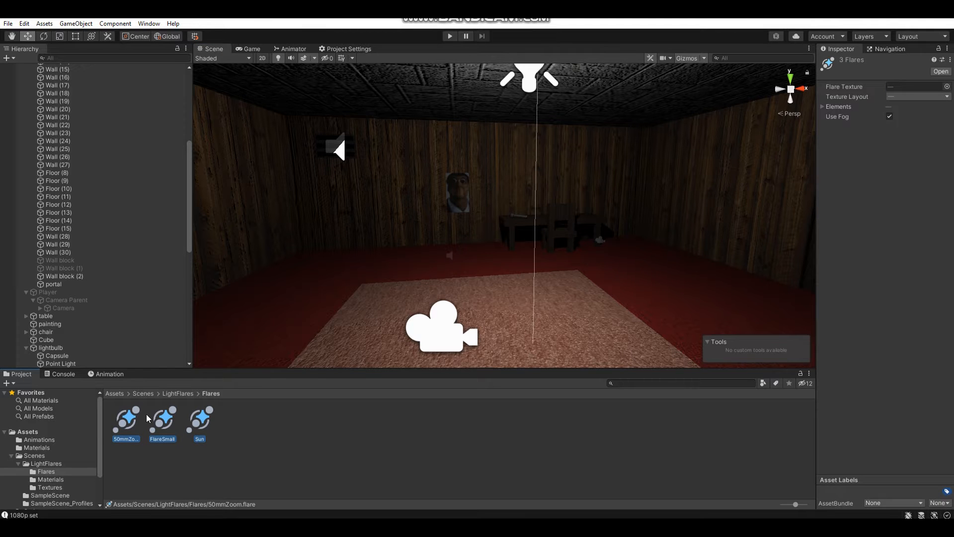
click(309, 432)
Assign the 50mmZoom flare to the point light of the room's ceiling lightbulb.
mouse_move(534, 211)
right_down()
mouse_move(528, 132)
mouse_move(458, 229)
right_up()
key(d)
key(w)
click(458, 228)
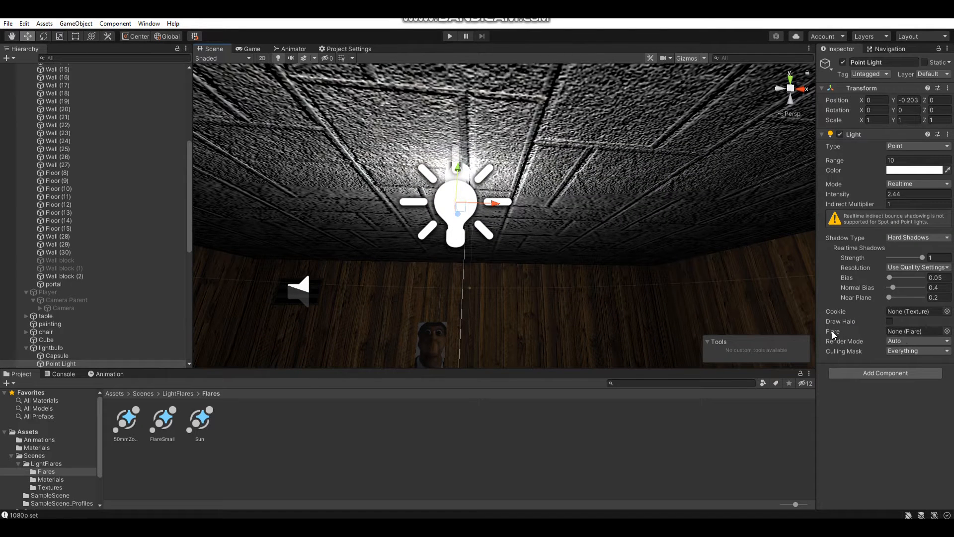
click(947, 331)
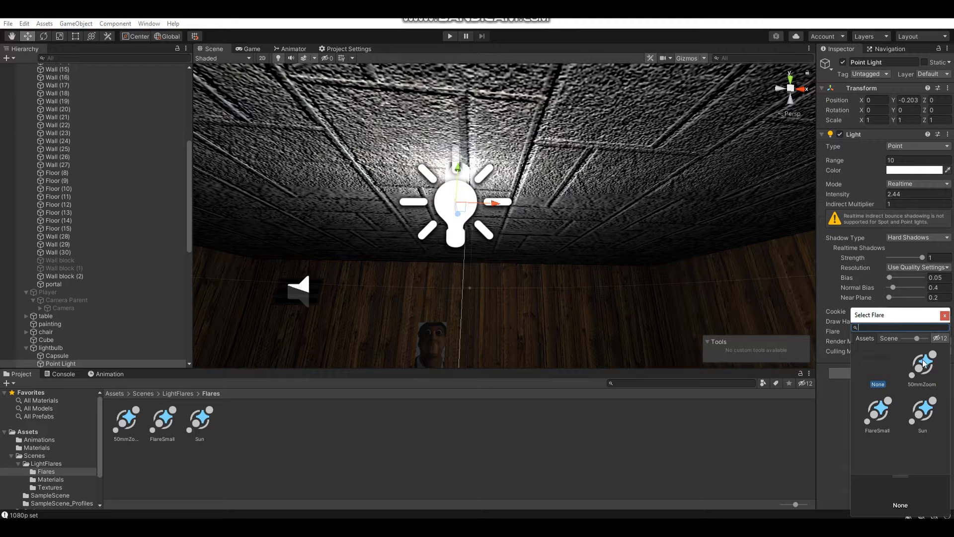
double_click(922, 367)
Assign the 50mmZoom flare to the point light of lightbulb (1) in the hallway.
alt+drag(524, 236, 592, 243)
click(543, 224)
alt+drag(543, 219, 610, 199)
click(948, 332)
click(925, 362)
right_drag(610, 199, 581, 214)
key(w)
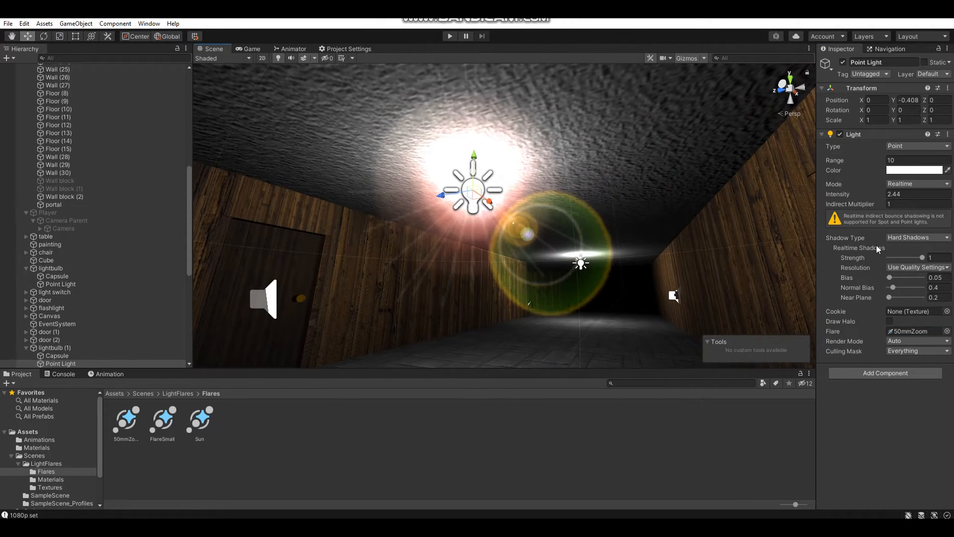
Change the flare of lightbulb (1)'s point light to FlareSmall and view it from nearer and farther.
click(948, 332)
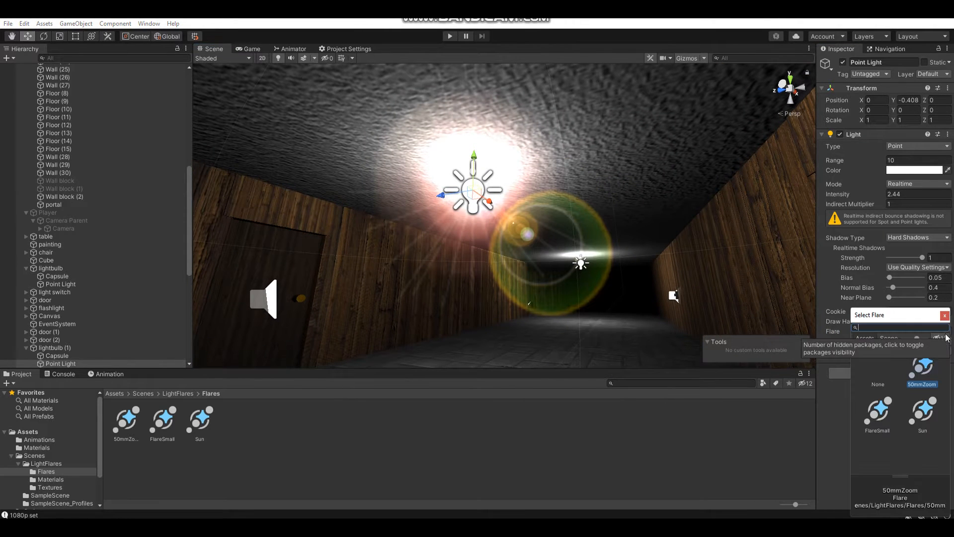
double_click(883, 417)
right_drag(481, 185, 481, 176)
key(w)
key(s)
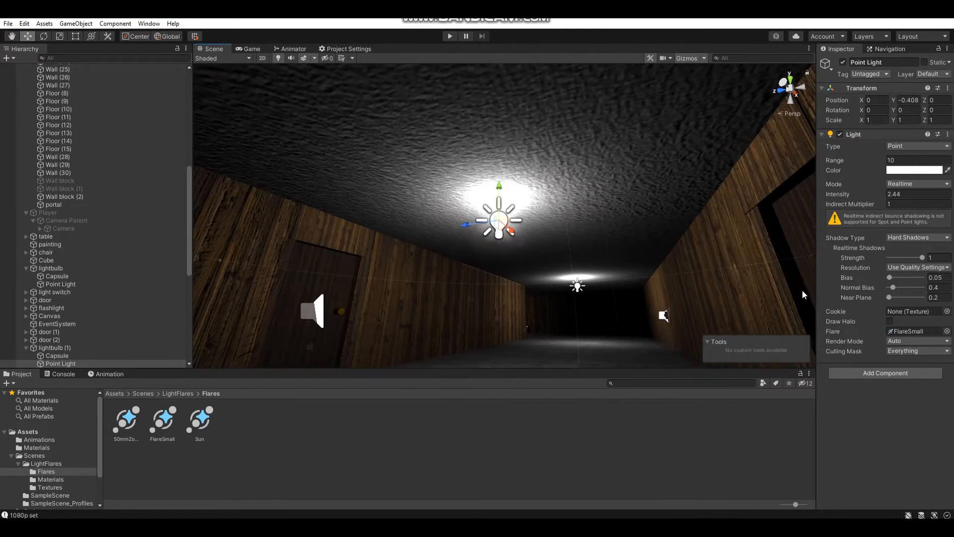
Switch the flare of lightbulb (1)'s point light to Sun and return it to 50mmZoom.
click(948, 332)
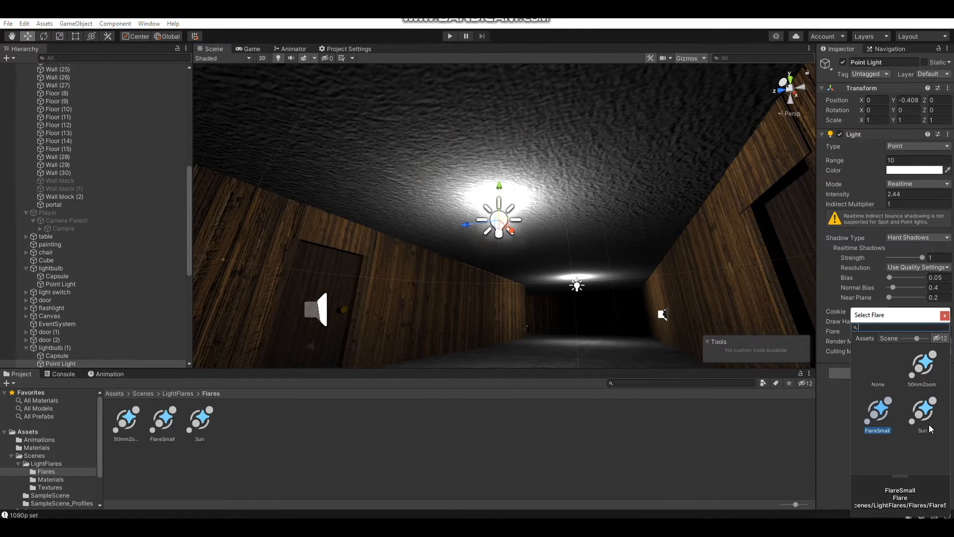
double_click(929, 426)
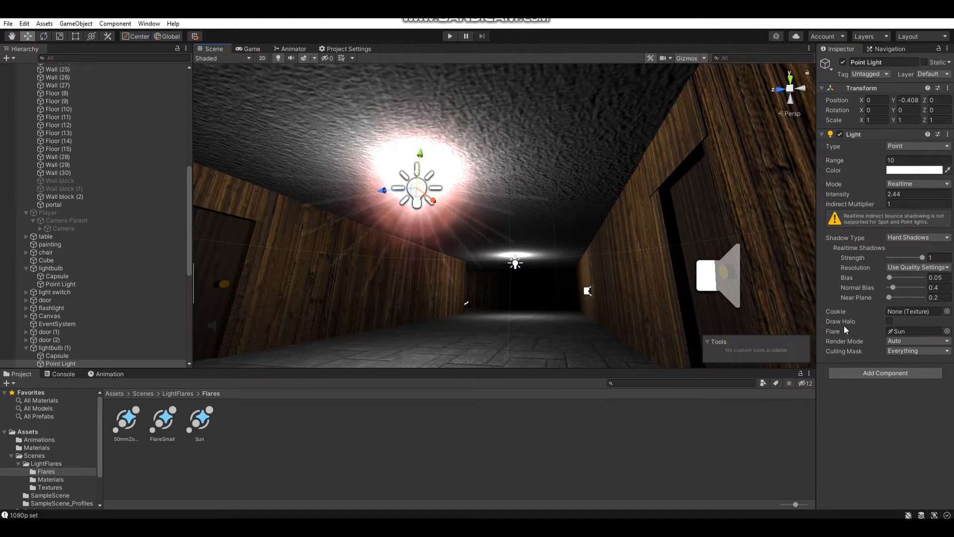
click(947, 332)
double_click(926, 369)
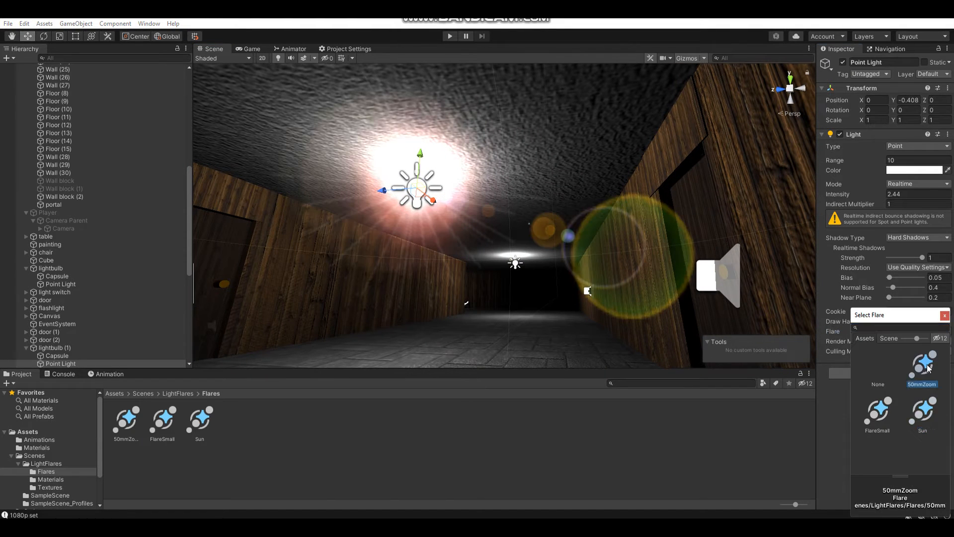
Assign the 50mmZoom flare to the point light of lightbulb (2) farther down the hallway.
right_drag(453, 239, 383, 271)
key(w)
key(w)
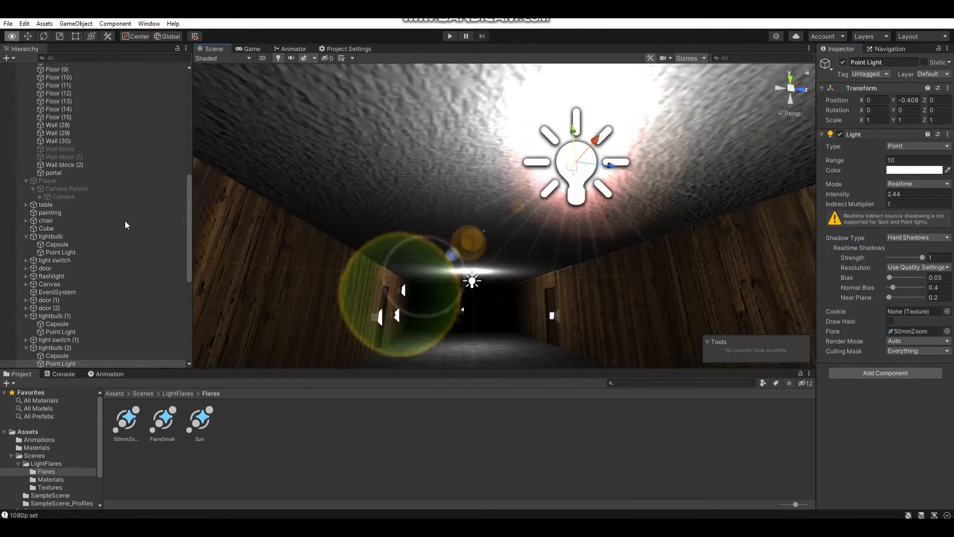
Collapse the Level group and examine the Flare Layer component on the player's Camera.
key(w)
right_drag(125, 221, 296, 257)
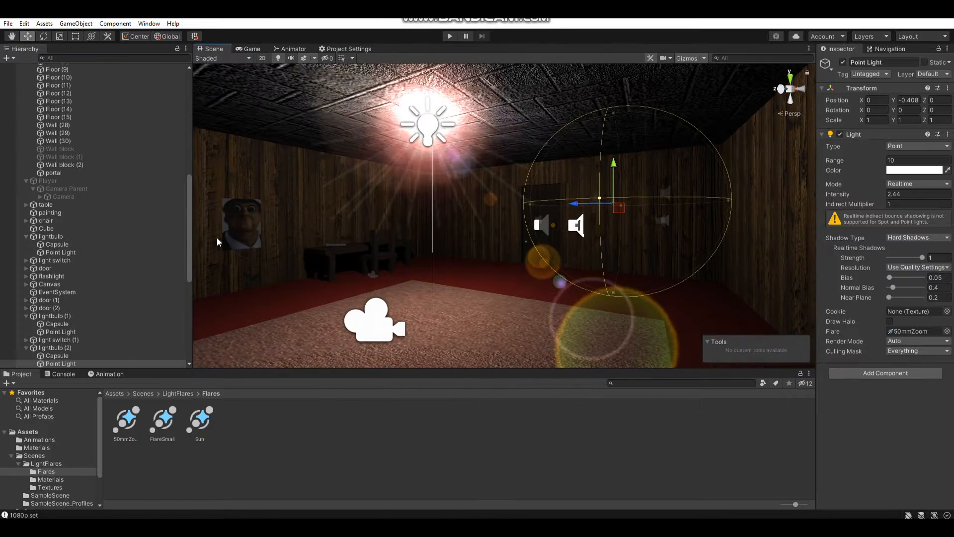
drag(190, 225, 184, 107)
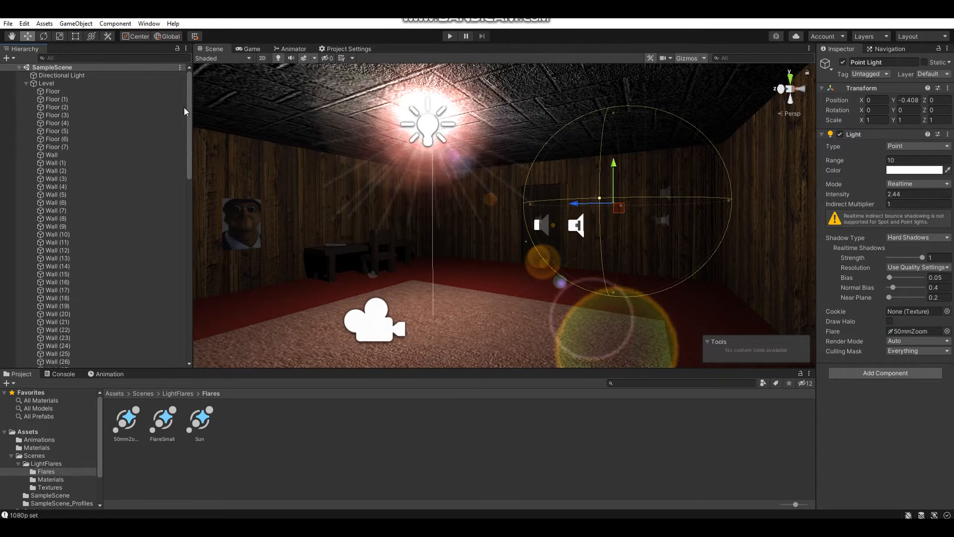
click(25, 84)
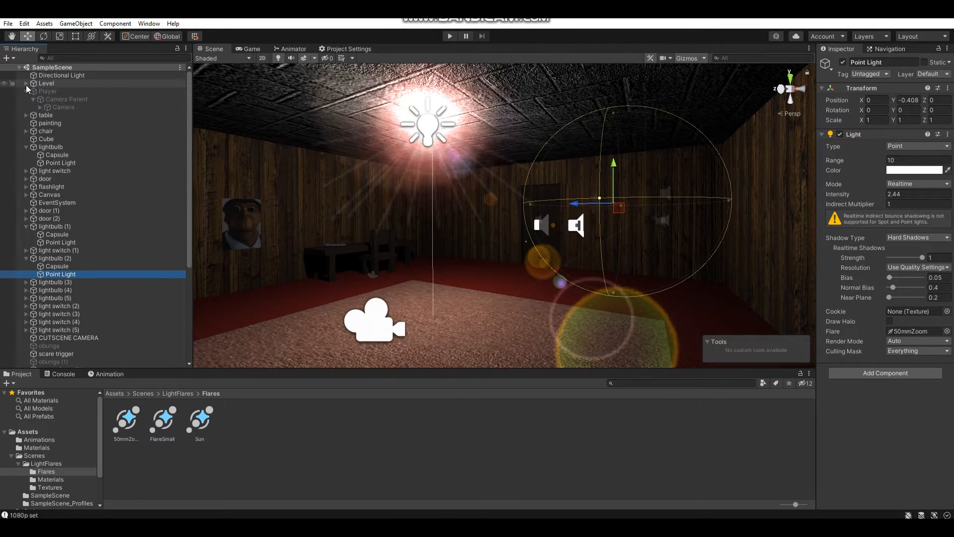
click(67, 106)
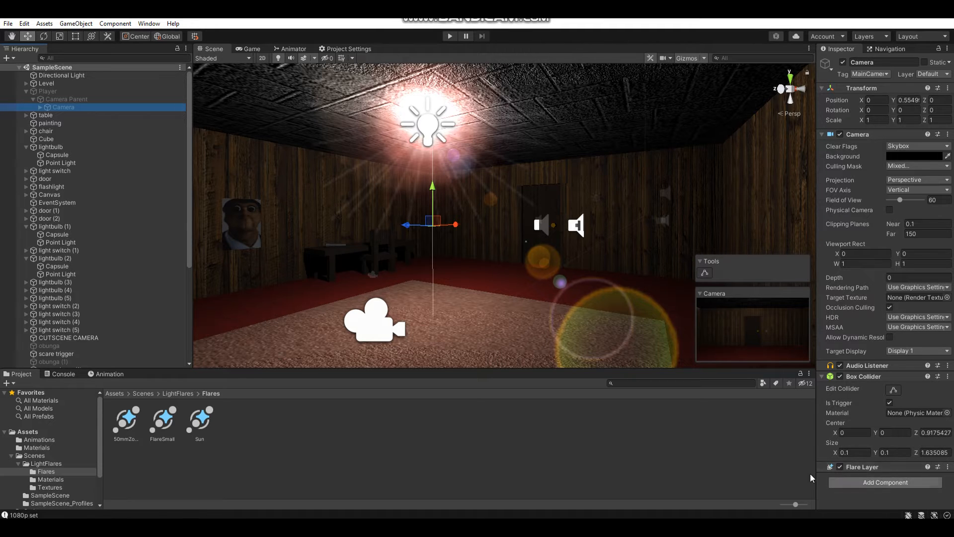
Examine the Flare Layer component on the CUTSCENE CAMERA.
right_drag(579, 149, 413, 251)
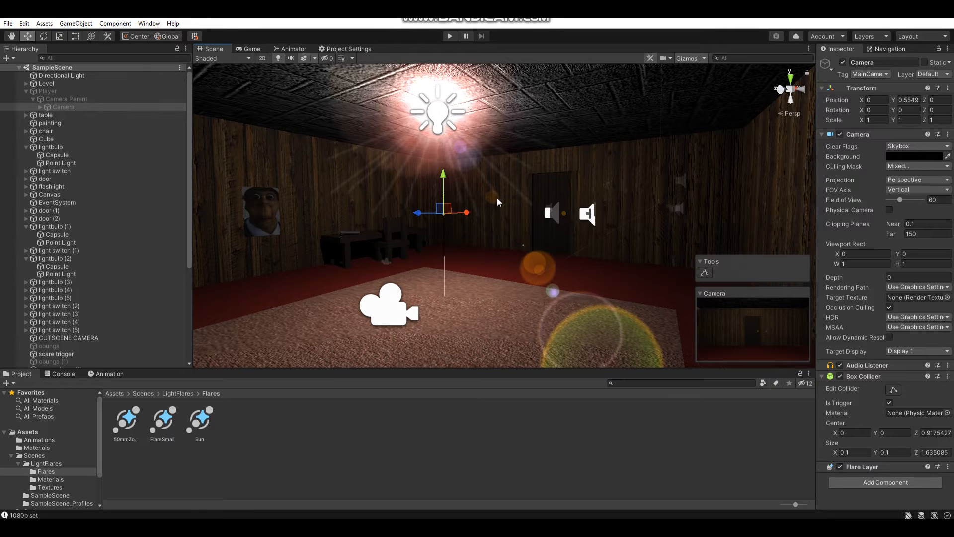
right_drag(512, 223, 440, 244)
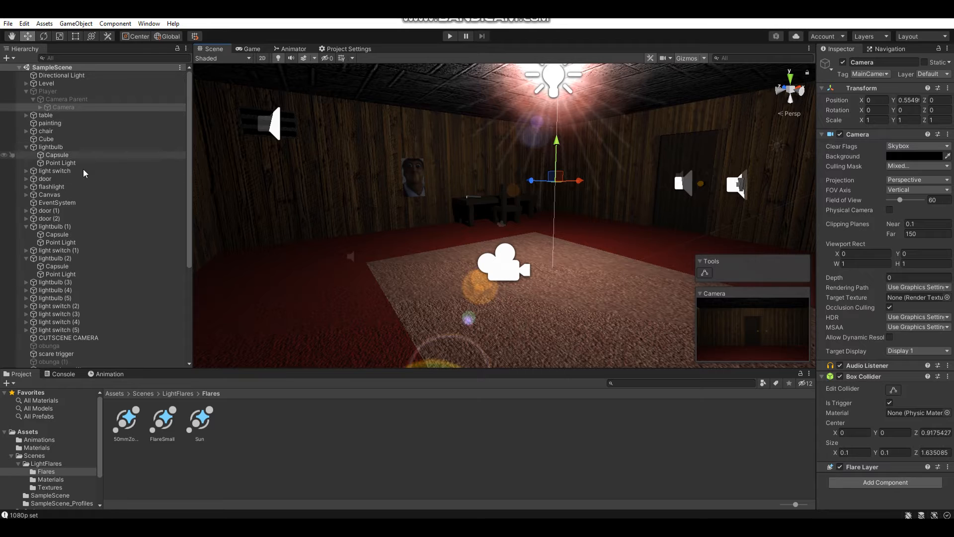
click(85, 338)
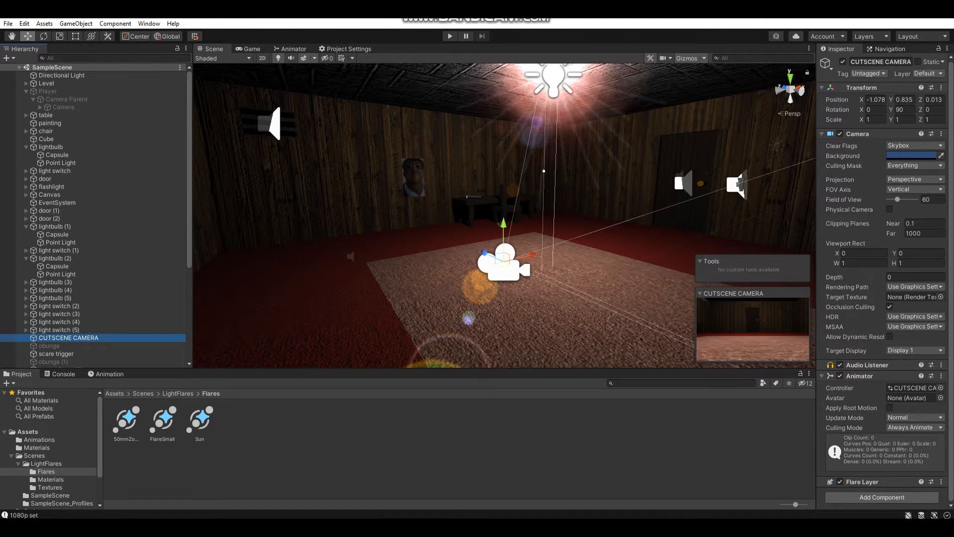
Play-test the scene to check the ceiling light's flare through the game cameras, and pause the game.
click(451, 36)
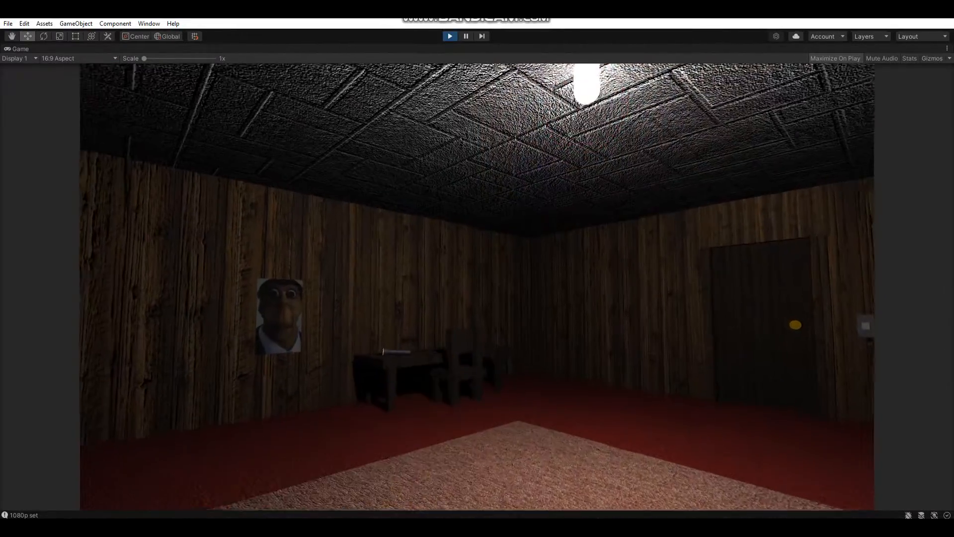
key(super)
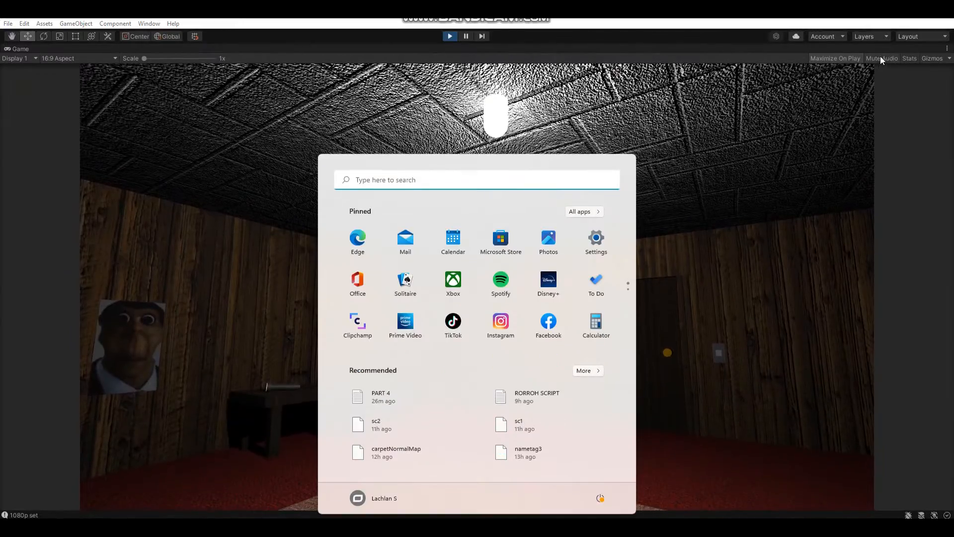
click(745, 127)
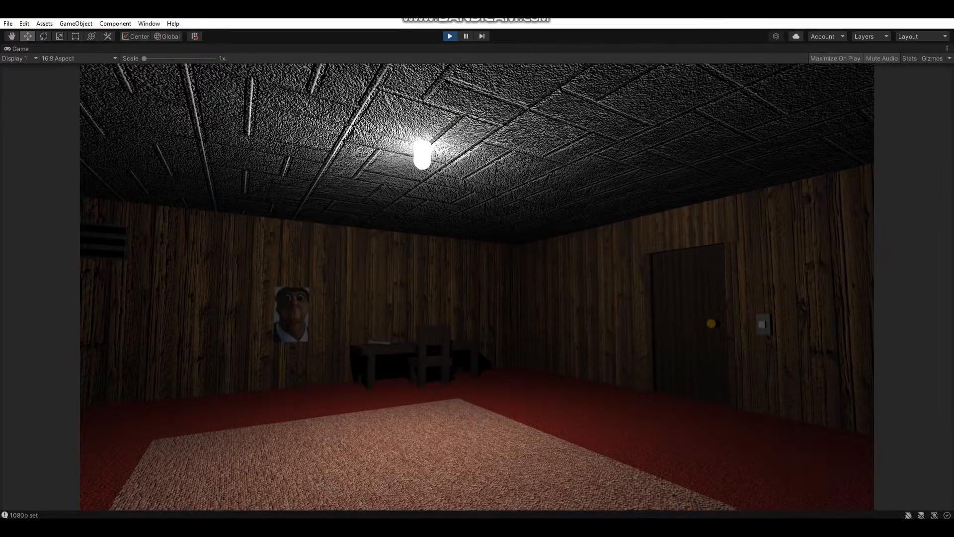
key(super)
click(466, 36)
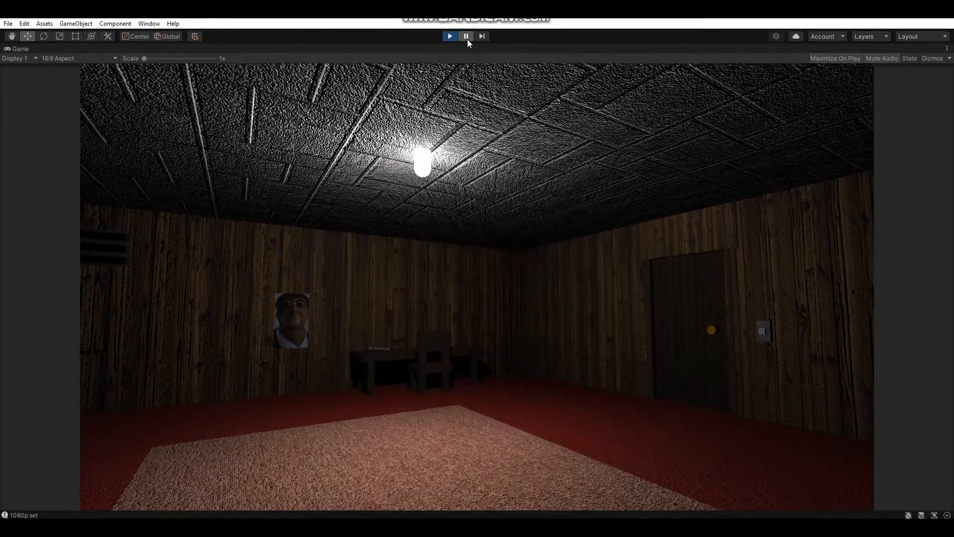
Check the CUTSCENE CAMERA's Flare Layer and the flare setting of the room's point light while the game is paused.
scroll(938, 472, down, 1)
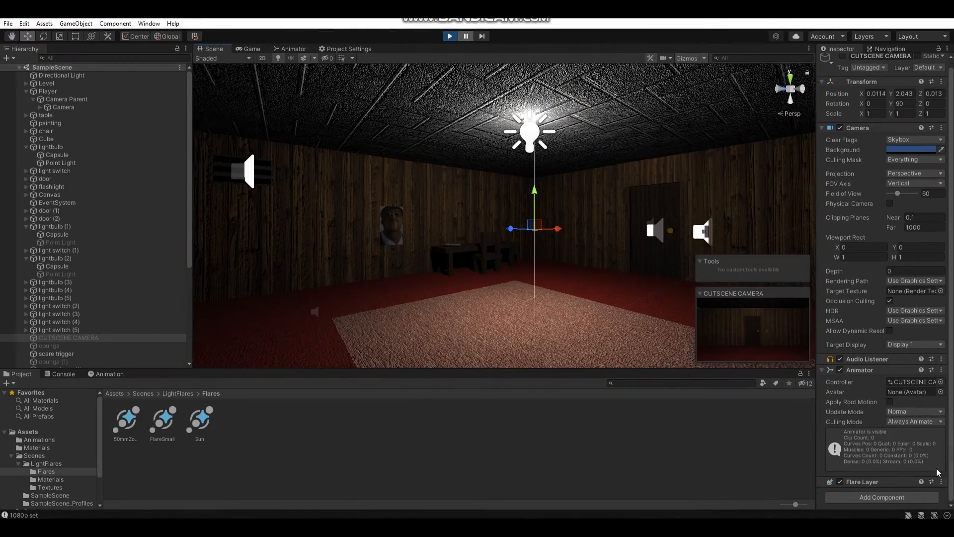
right_drag(444, 241, 445, 212)
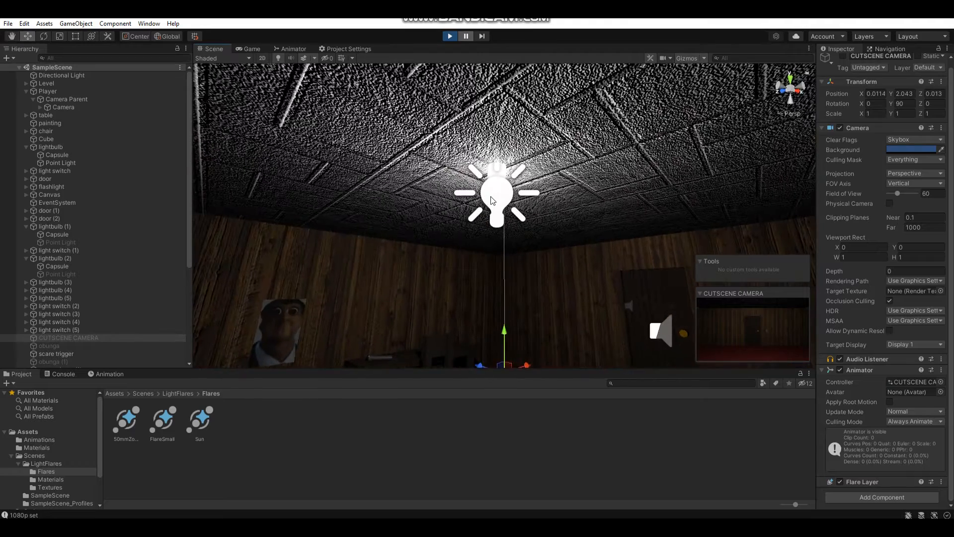
click(497, 192)
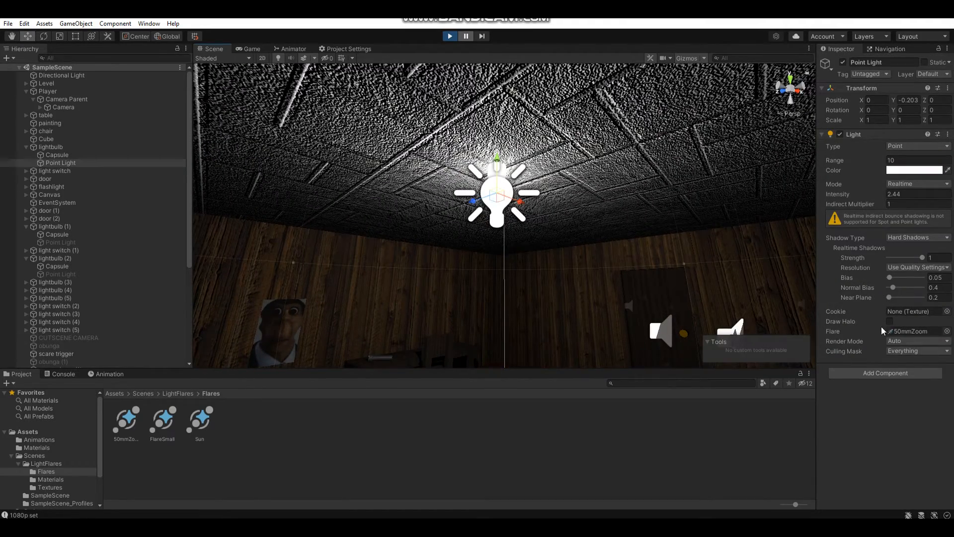
right_drag(492, 176, 484, 238)
Try to add an empty GameObject to the room while the game is still paused in play mode.
click(90, 26)
click(104, 35)
right_drag(393, 132, 391, 189)
key(w)
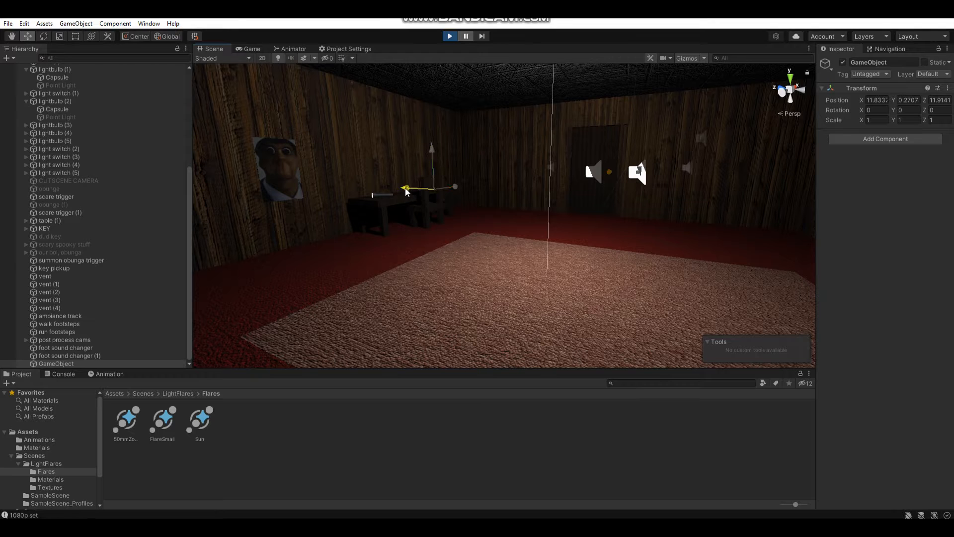
key(s)
right_drag(587, 229, 563, 244)
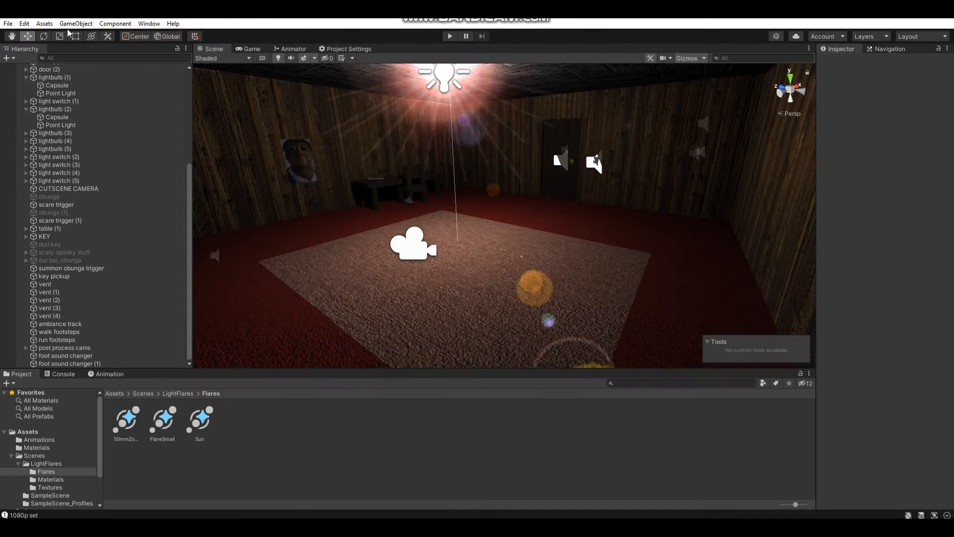
Create an empty GameObject and move it into the room at about X 1.88, Y 0.39, Z 1.01.
click(80, 24)
click(110, 39)
right_drag(457, 222, 486, 223)
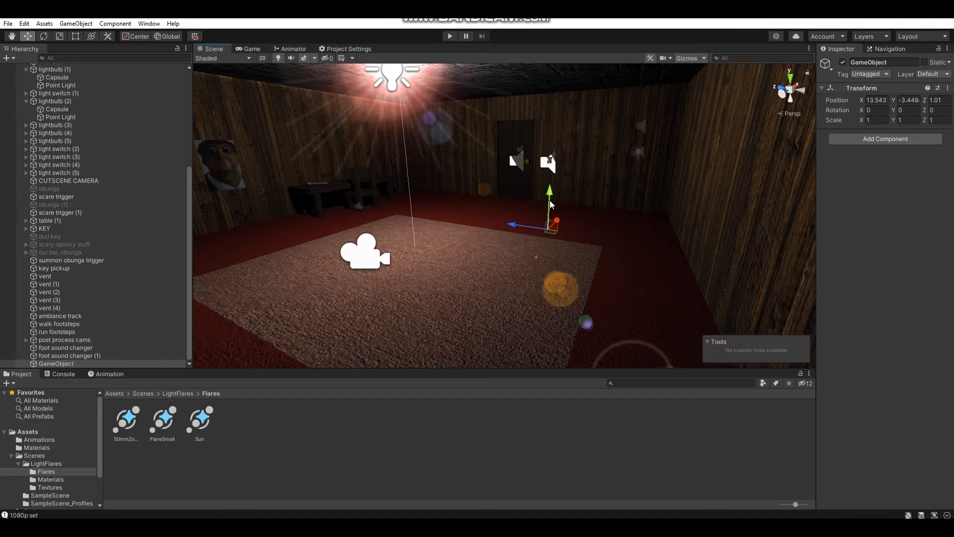
key(d)
right_drag(574, 182, 554, 187)
drag(535, 155, 398, 193)
right_drag(398, 193, 429, 196)
key(w)
key(a)
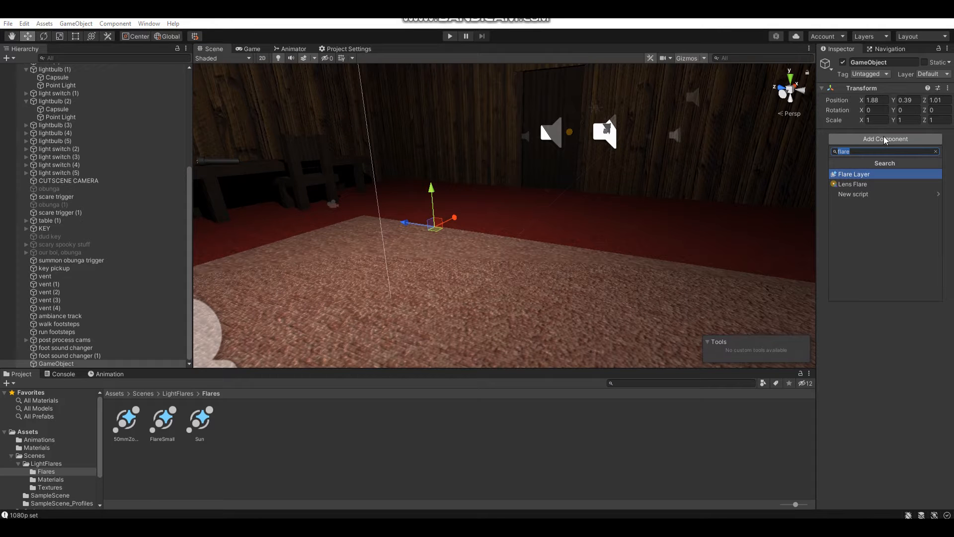
Raise the new GameObject to about Y 1.785 and add a Lens Flare component to it.
right_drag(509, 177, 472, 182)
key(s)
drag(463, 187, 461, 98)
right_drag(545, 238, 539, 216)
key(w)
key(s)
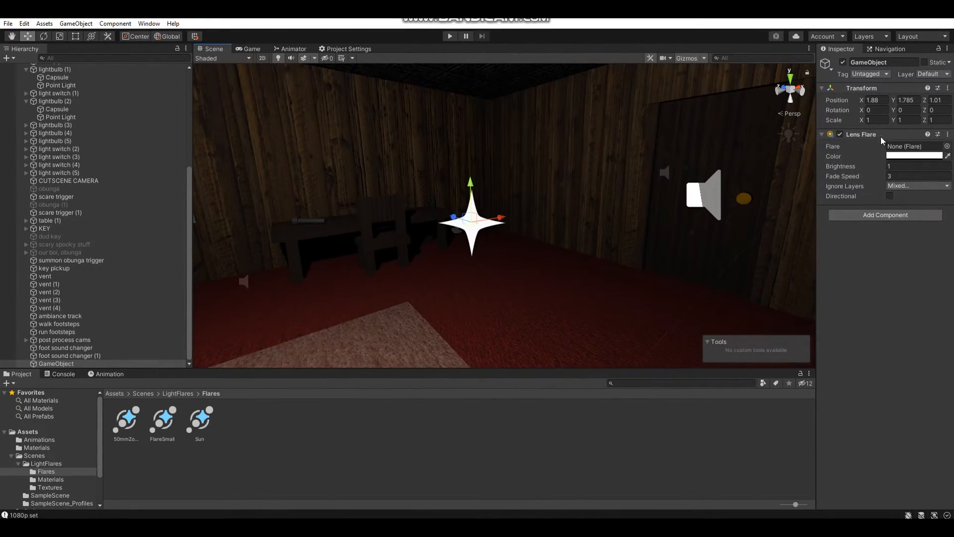
Assign the 50mmZoom flare to the GameObject's Lens Flare component.
click(946, 146)
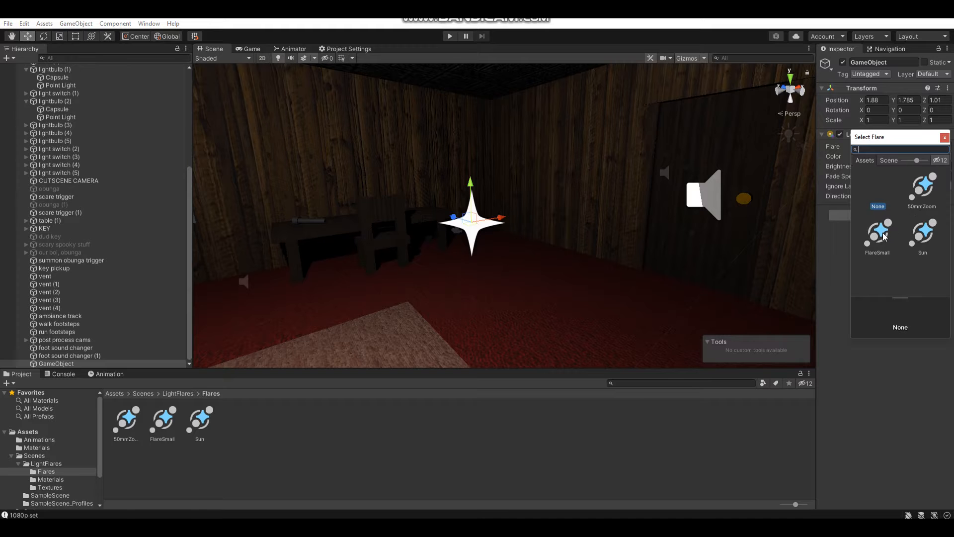
double_click(931, 192)
mouse_move(664, 181)
right_down()
mouse_move(604, 167)
mouse_move(664, 178)
right_up()
key(s)
key(w)
click(926, 188)
click(919, 312)
Move the lens flare GameObject toward the door, to about X 5.987.
right_drag(581, 130, 522, 170)
key(d)
drag(429, 139, 738, 126)
Try adding the Default layer to the lens flare's Ignore Layers, and clear it again.
right_drag(502, 185, 594, 160)
key(w)
click(904, 186)
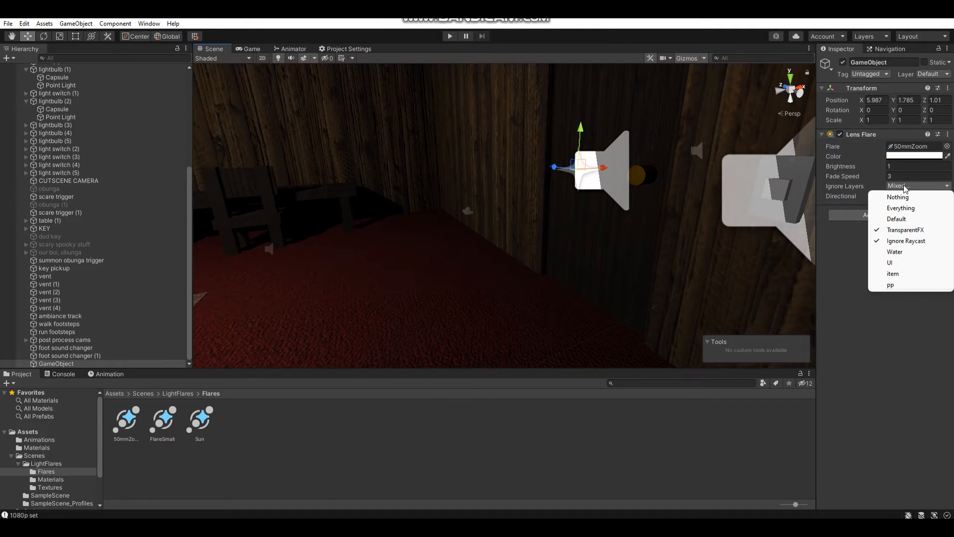
click(899, 221)
right_drag(601, 223, 666, 195)
key(w)
key(s)
key(d)
key(w)
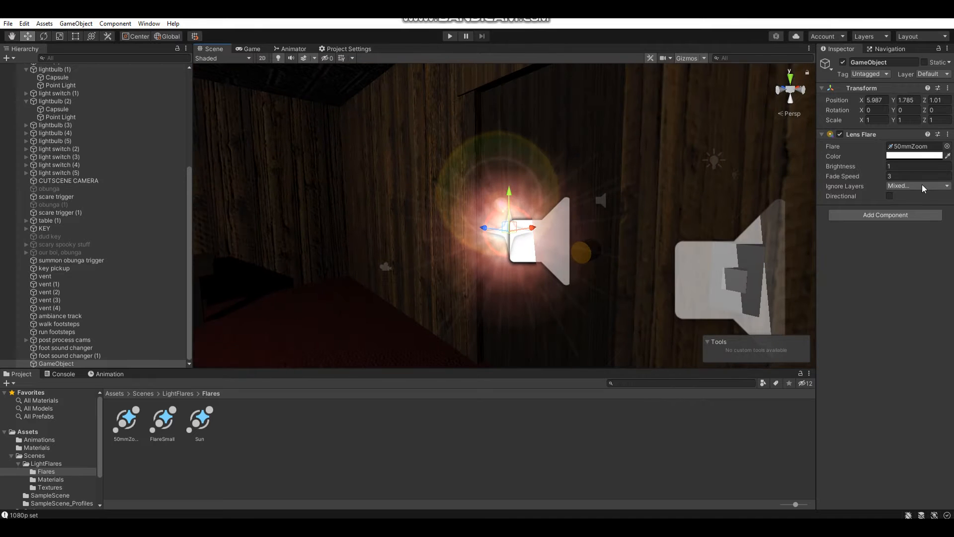
click(921, 187)
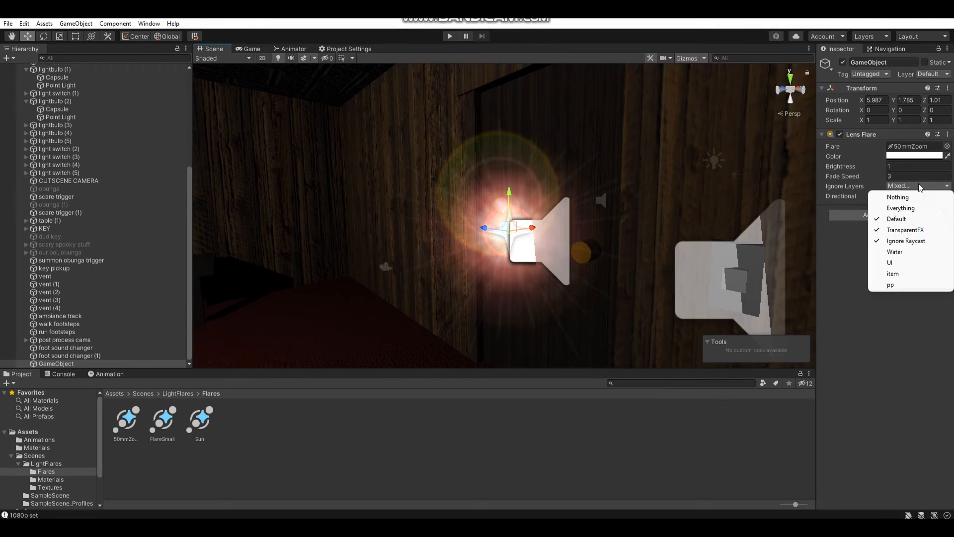
click(903, 222)
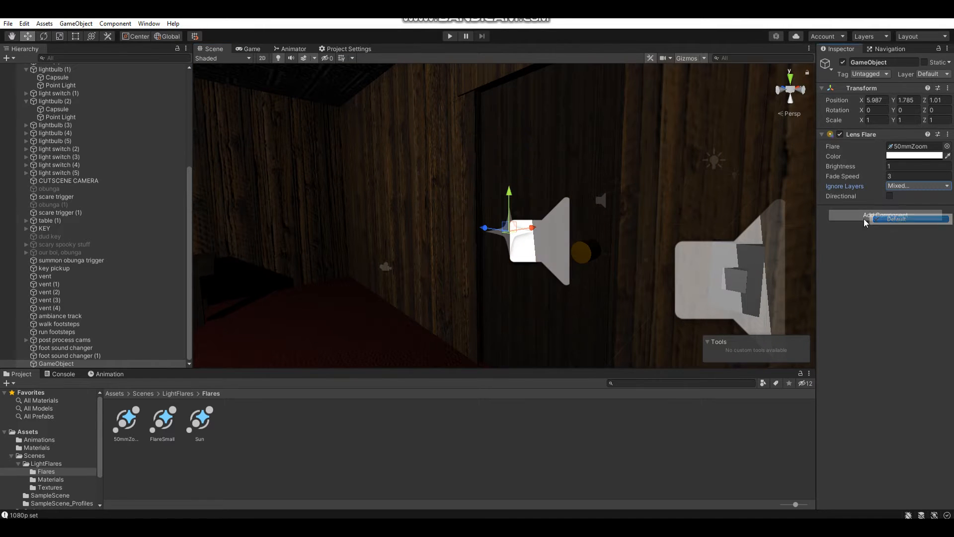
Move the lens flare GameObject back from the door along the X axis to about X 4.354.
right_drag(592, 172, 514, 205)
drag(545, 199, 433, 220)
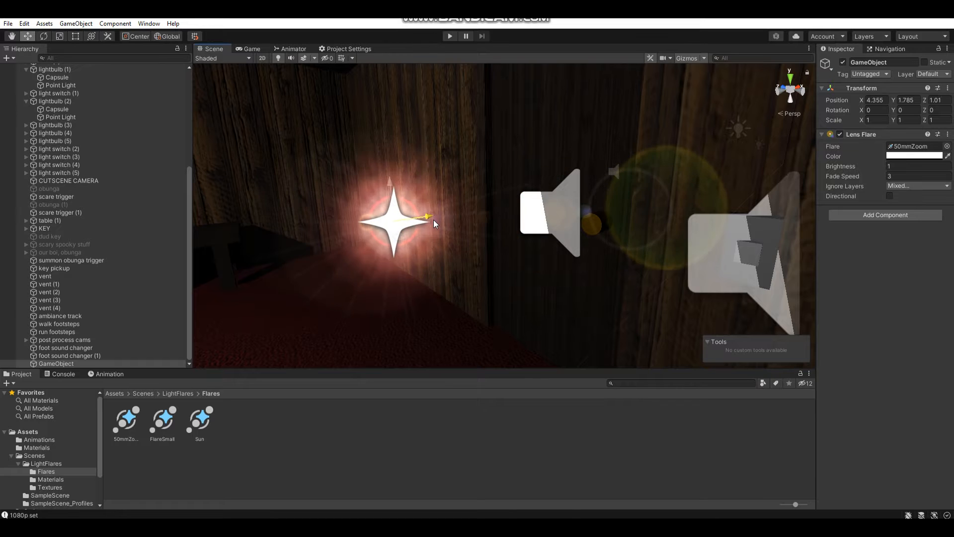
right_drag(480, 225, 507, 245)
right_drag(490, 172, 562, 165)
Set the Lens Flare component's Ignore Layers to Everything.
click(907, 188)
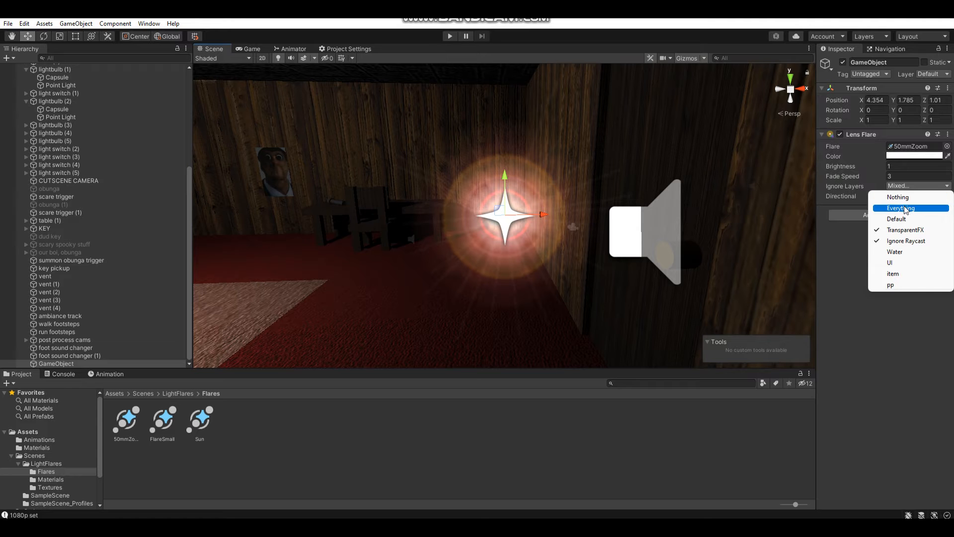
click(904, 208)
right_drag(670, 157, 592, 125)
right_drag(547, 155, 499, 219)
key(s)
right_drag(544, 191, 446, 193)
key(w)
key(s)
key(w)
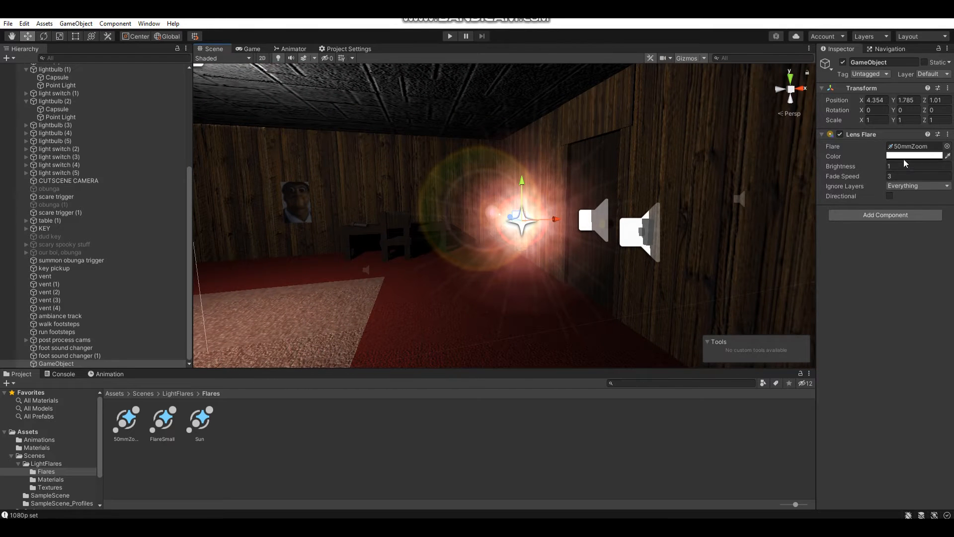
Playtest the scene to check the lens flare in the room, and return to editing.
click(451, 36)
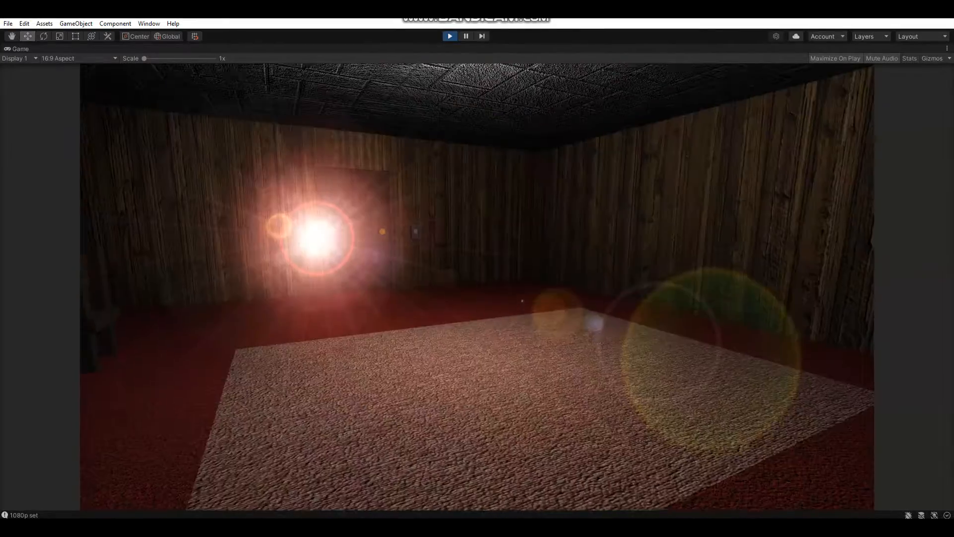
key(Escape)
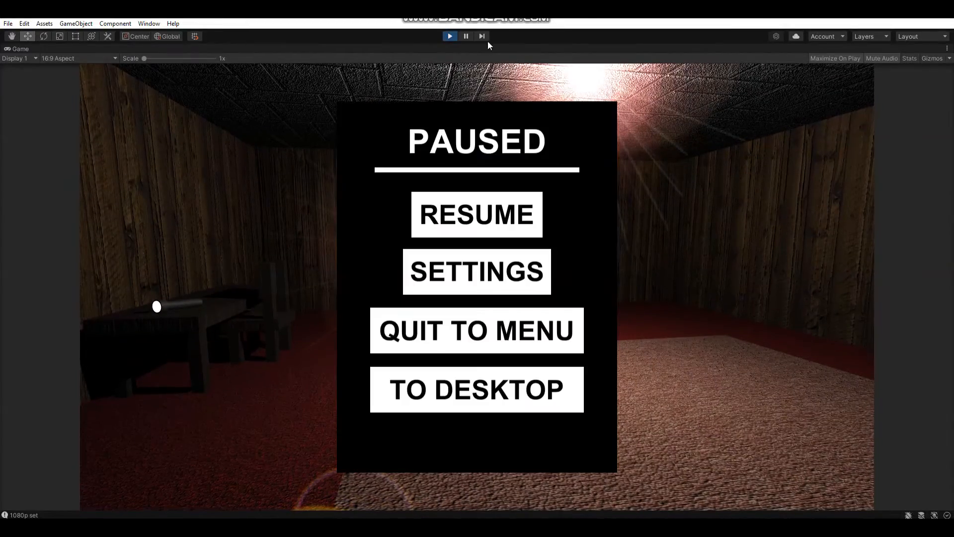
click(450, 37)
alt+drag(570, 151, 577, 192)
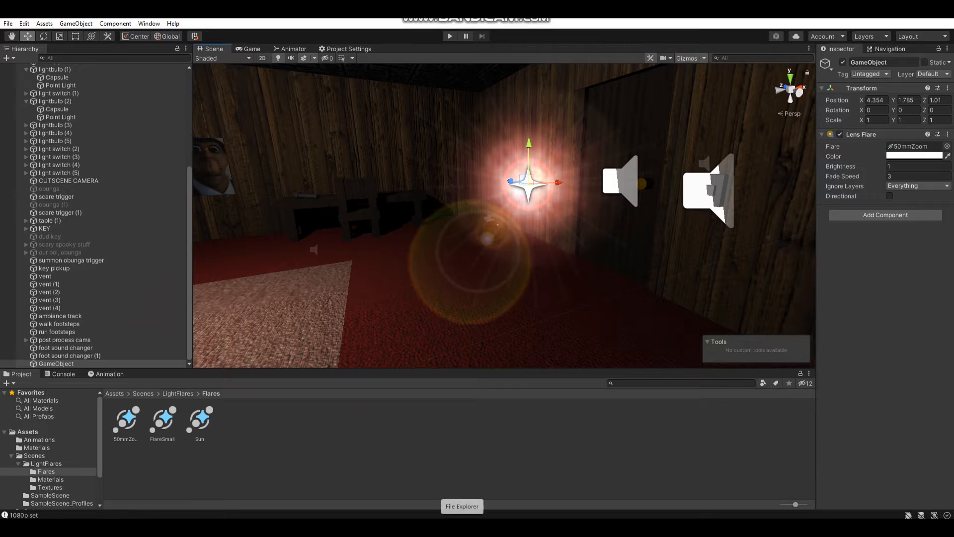
Bring the lensFlareTrigger script into the Flares folder and attach it to the lens flare GameObject.
click(463, 527)
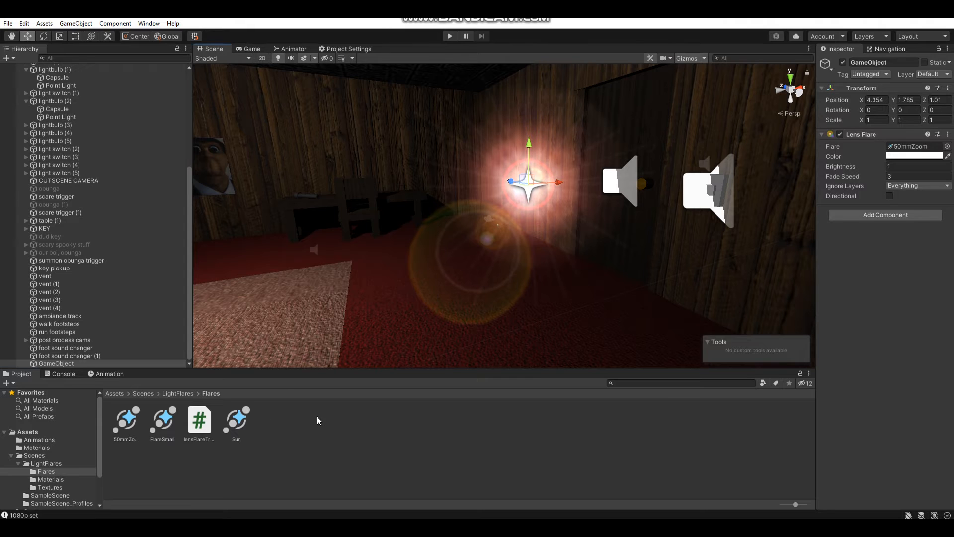
drag(196, 428, 199, 424)
drag(947, 415, 845, 234)
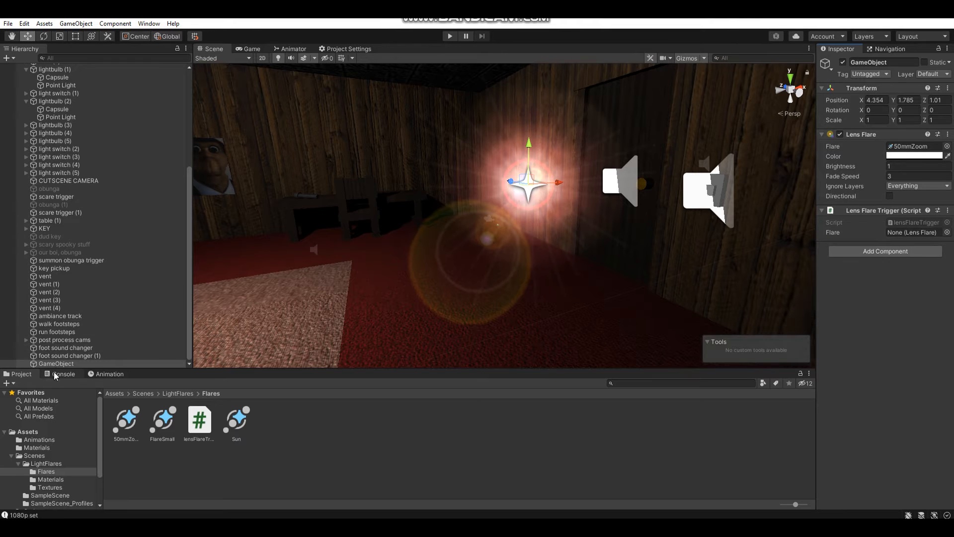
Assign the GameObject's own Lens Flare to the Flare reference of its Lens Flare Trigger script.
drag(60, 366, 916, 230)
right_drag(565, 268, 587, 249)
key(w)
key(s)
Add a Box Collider to the lens flare GameObject and make it a trigger.
click(859, 255)
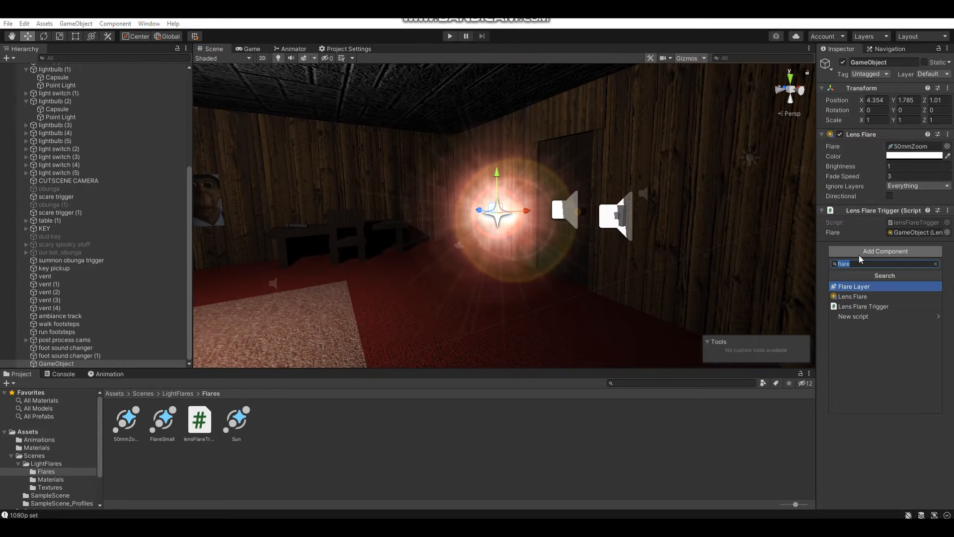
text(box)
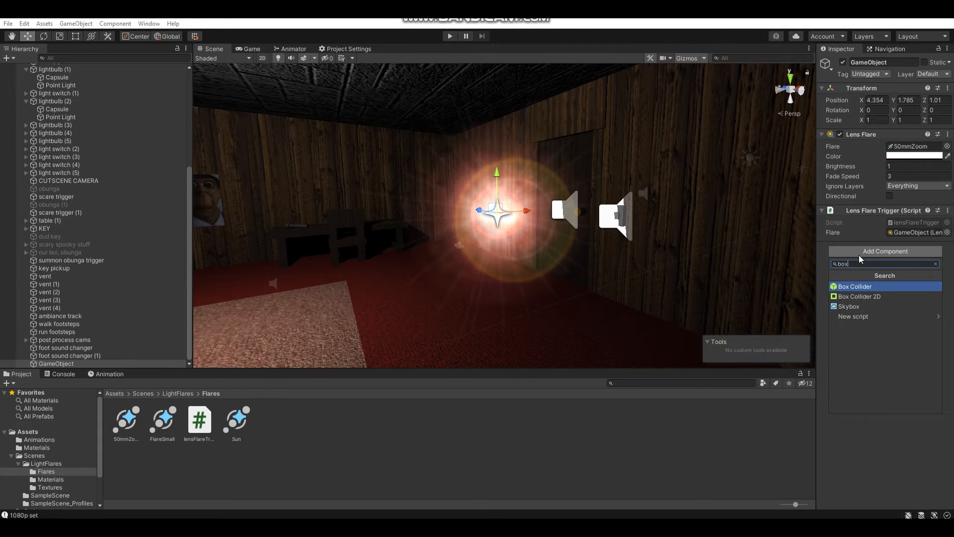
click(852, 286)
click(889, 273)
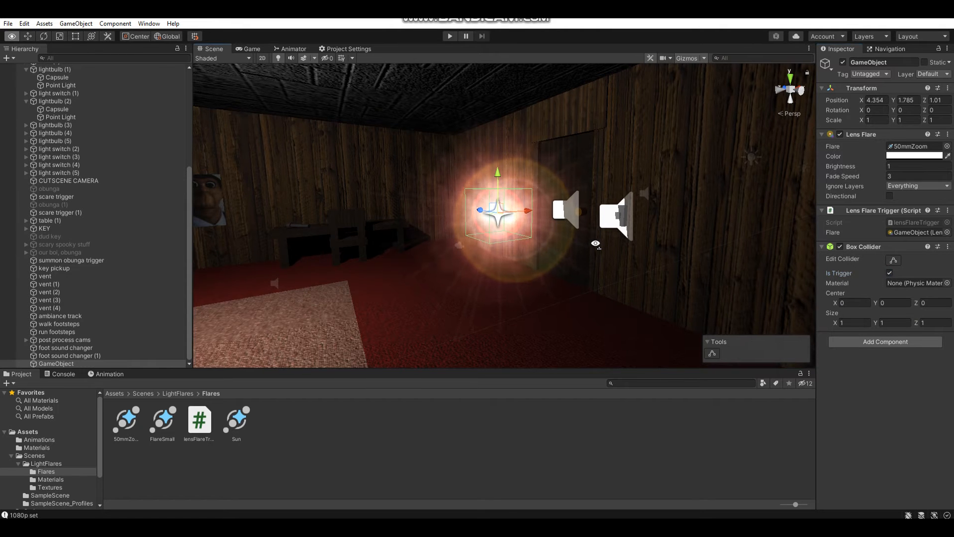
Stretch the Box Collider across the room to about 5.94 in X and down to the floor, about 2.4 in Y.
click(895, 261)
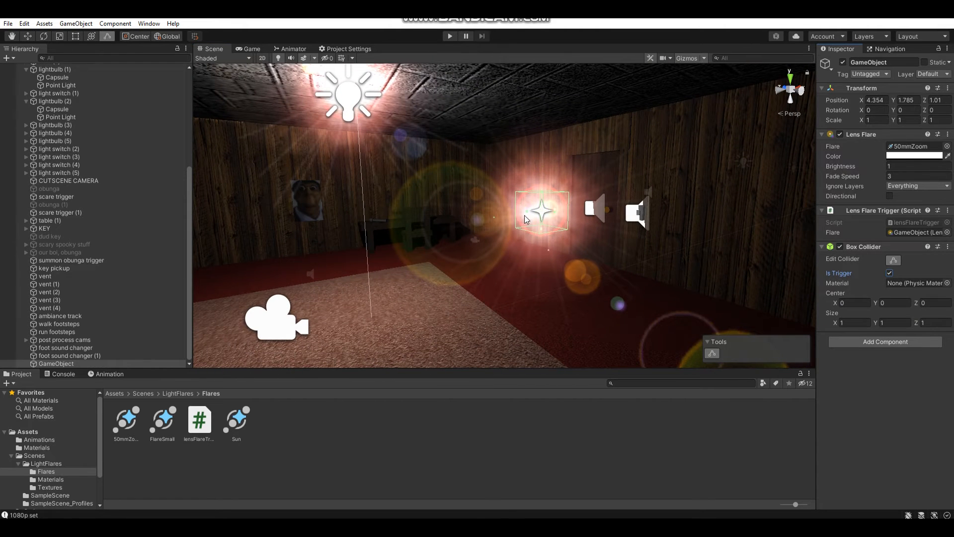
drag(528, 215, 504, 235)
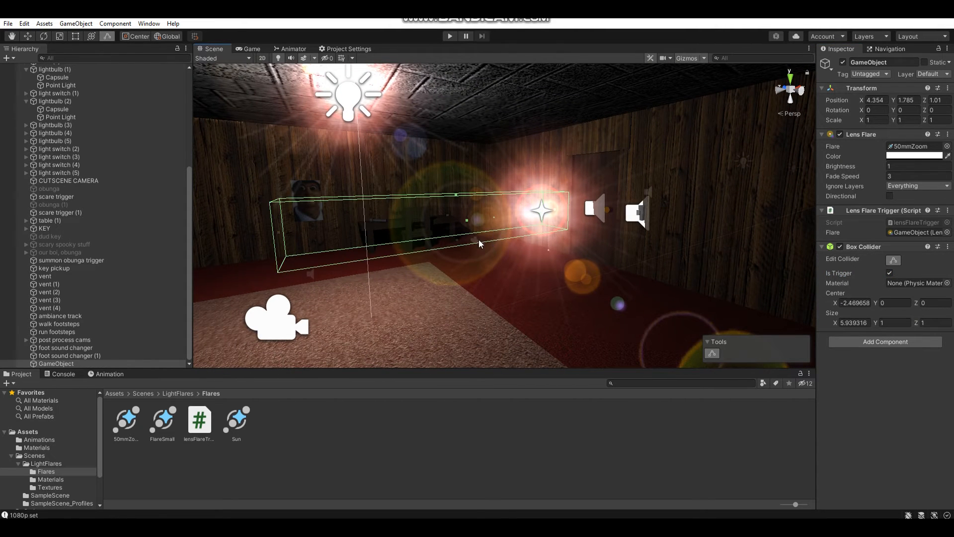
drag(459, 259, 463, 293)
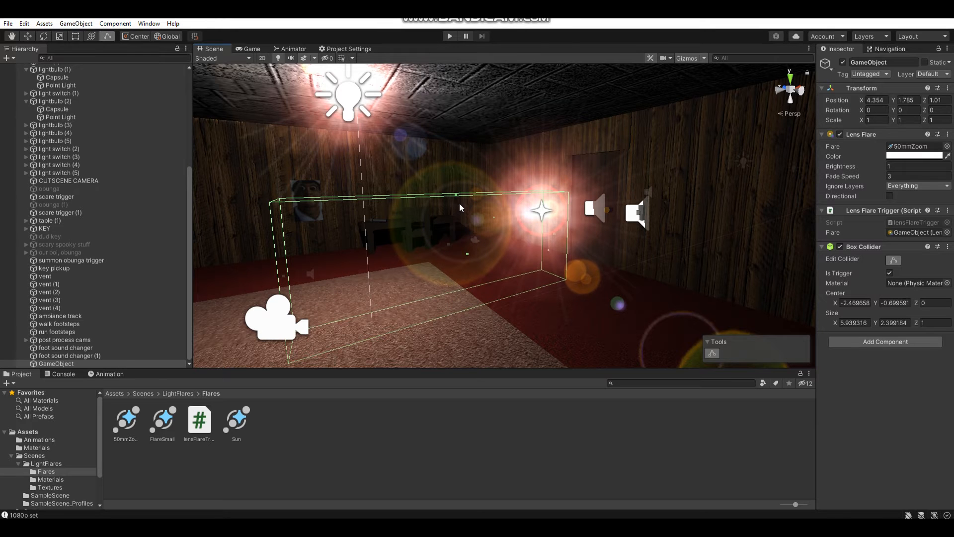
Enlarge the Box Collider to about 4.45 in Y and 8.65 in Z to fill the room.
drag(458, 198, 373, 180)
right_drag(527, 199, 479, 206)
key(d)
key(s)
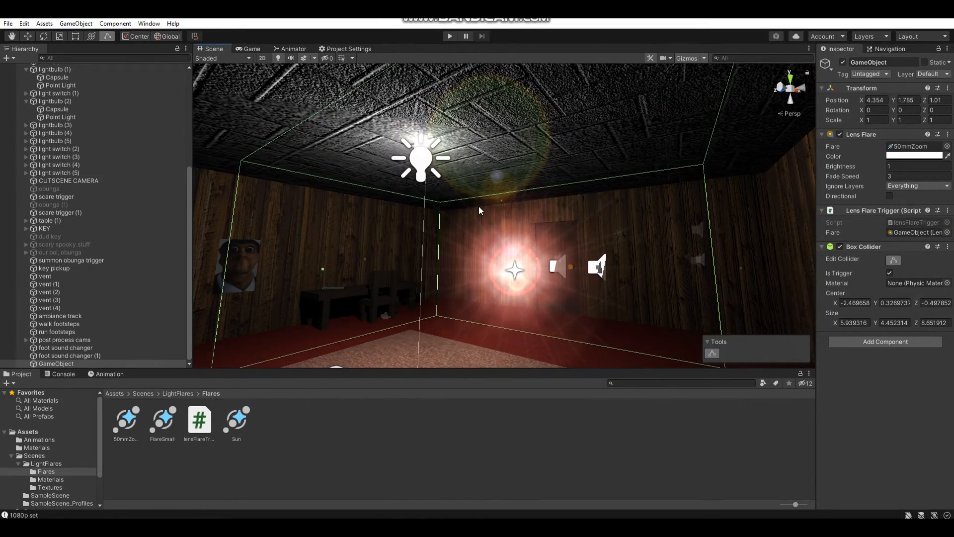
Lower the top of the Box Collider to a Y size of about 2.59.
right_drag(545, 242, 519, 202)
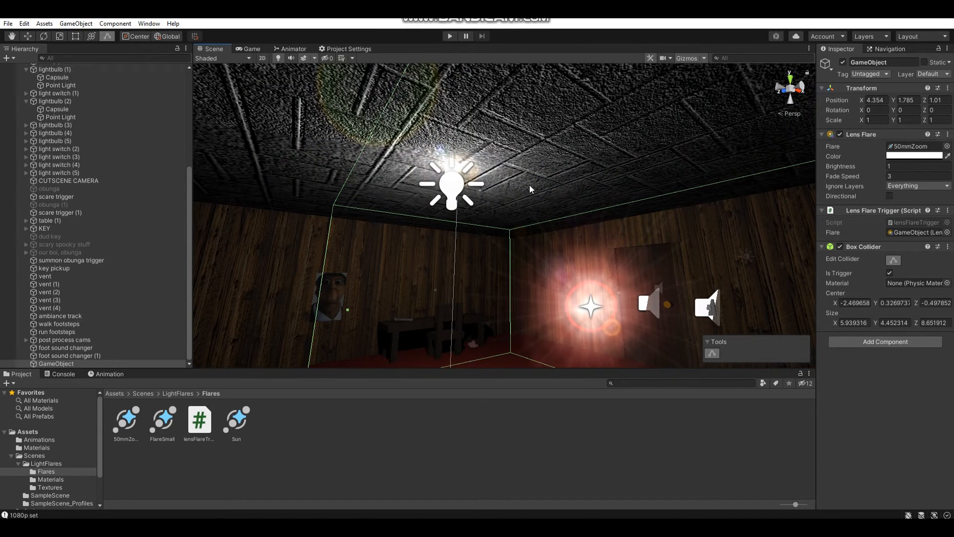
drag(530, 188, 494, 239)
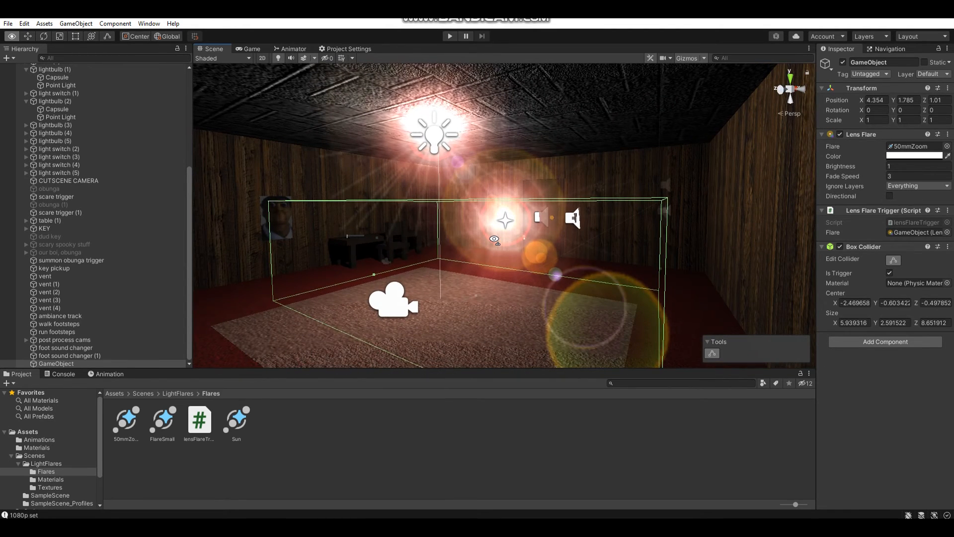
alt+drag(494, 239, 549, 242)
key(w)
mouse_move(550, 242)
right_down()
mouse_move(593, 243)
mouse_move(518, 239)
mouse_move(554, 230)
mouse_move(581, 238)
mouse_move(555, 241)
right_up()
key(s)
key(s)
key(w)
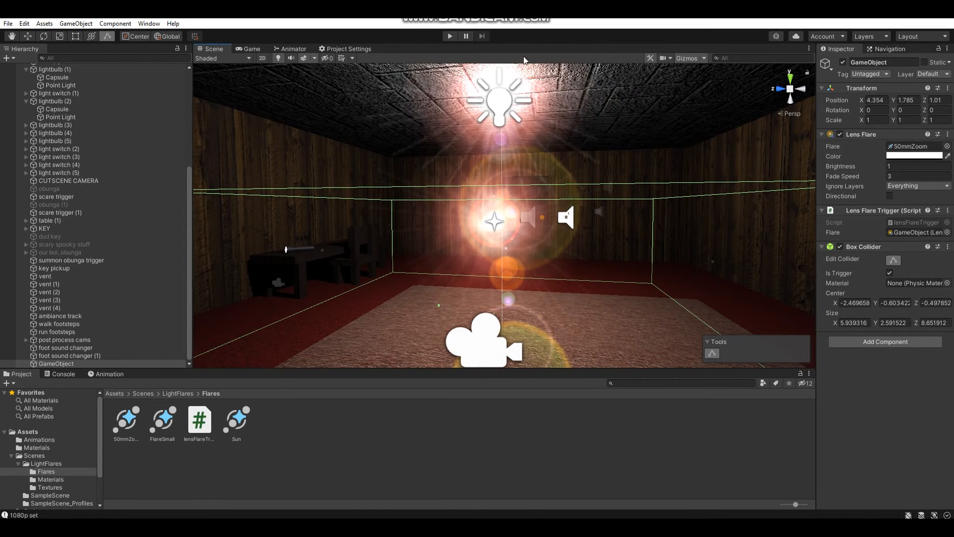
Playtest walking in and out of the trigger area to check the lens flare's behaviour, and stop the game.
click(449, 37)
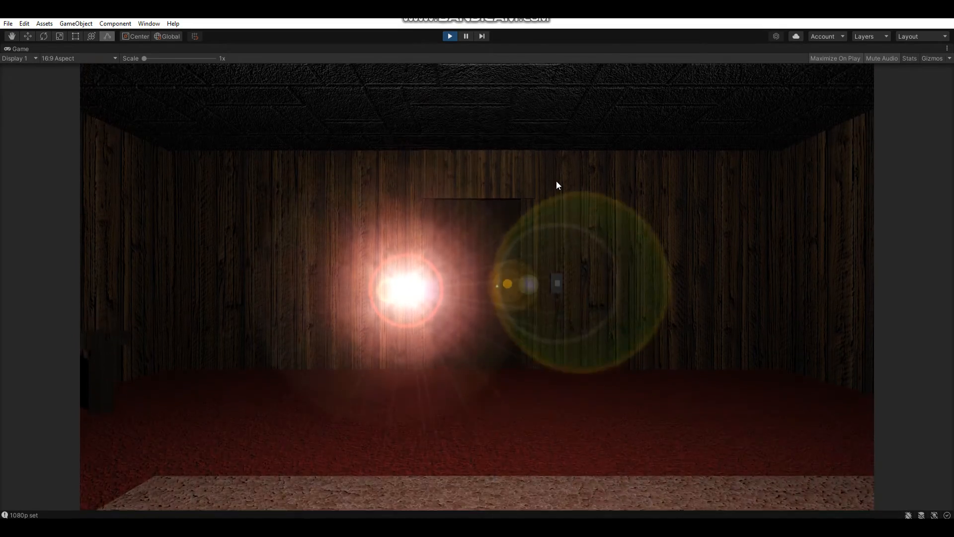
click(556, 182)
key(s)
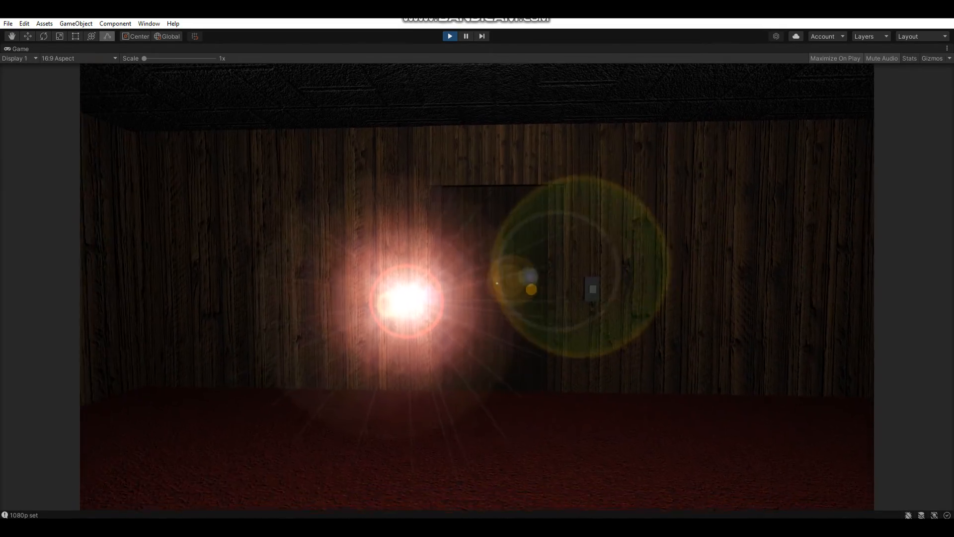
key(d)
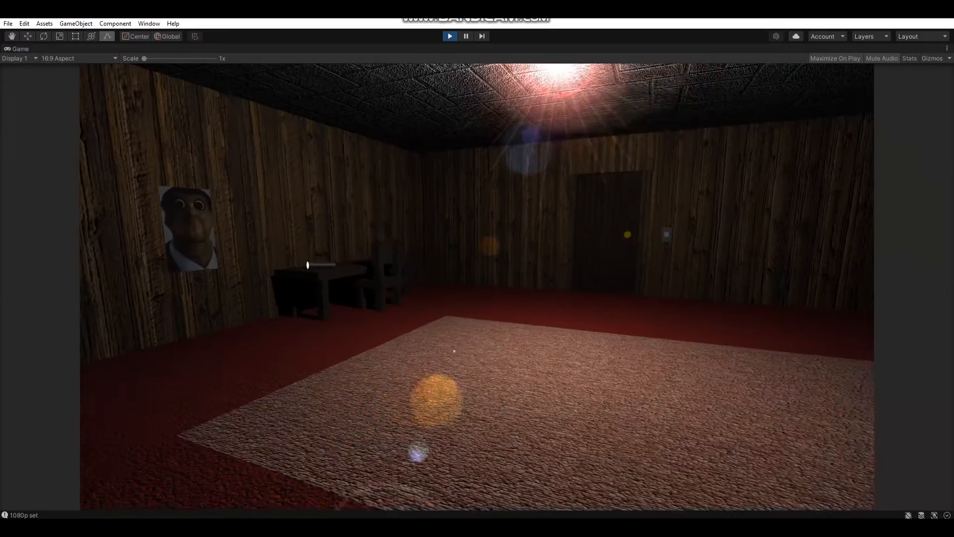
key(w)
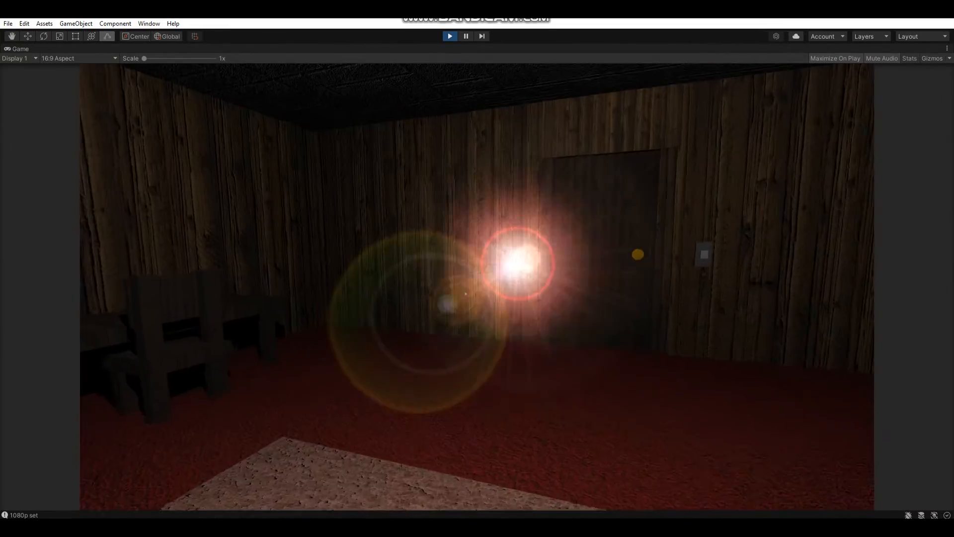
key(s)
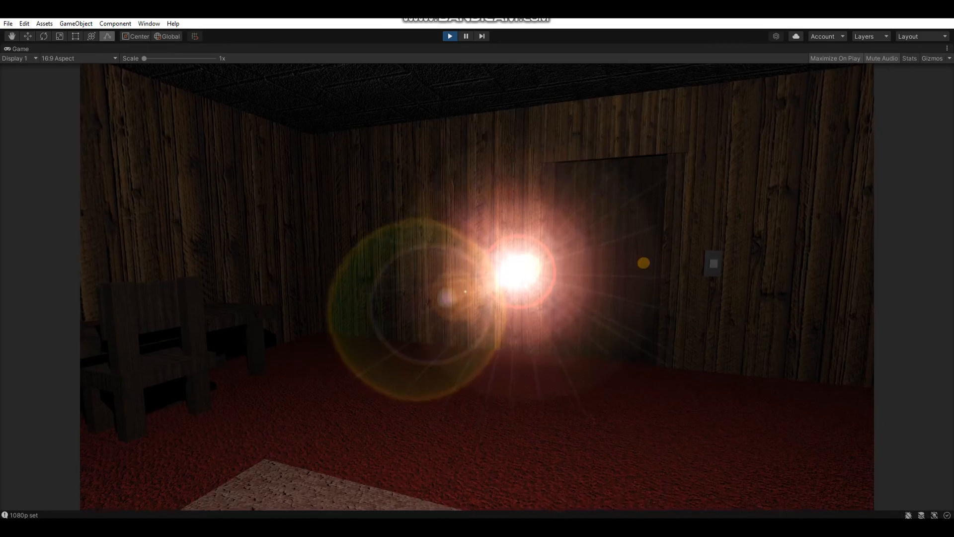
key(s)
key(s)
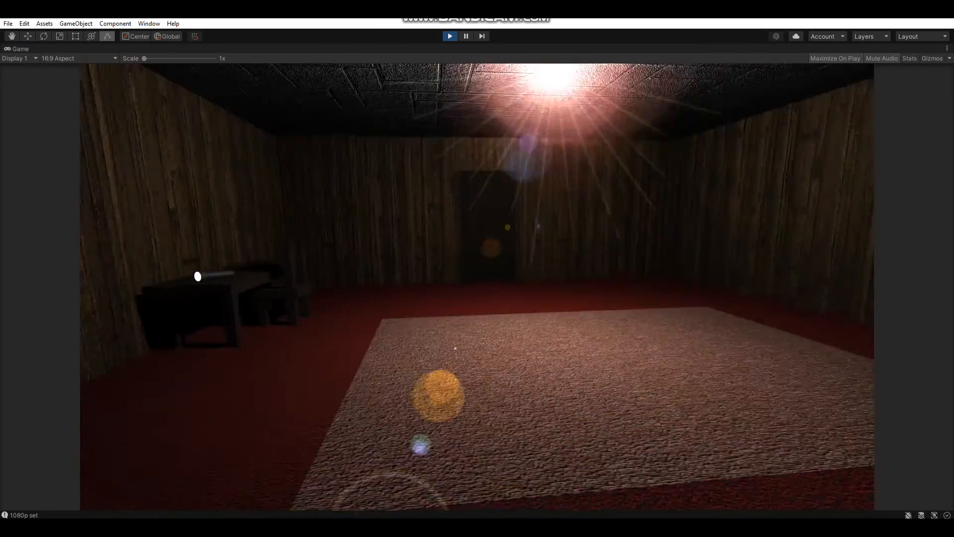
key(w)
key(s)
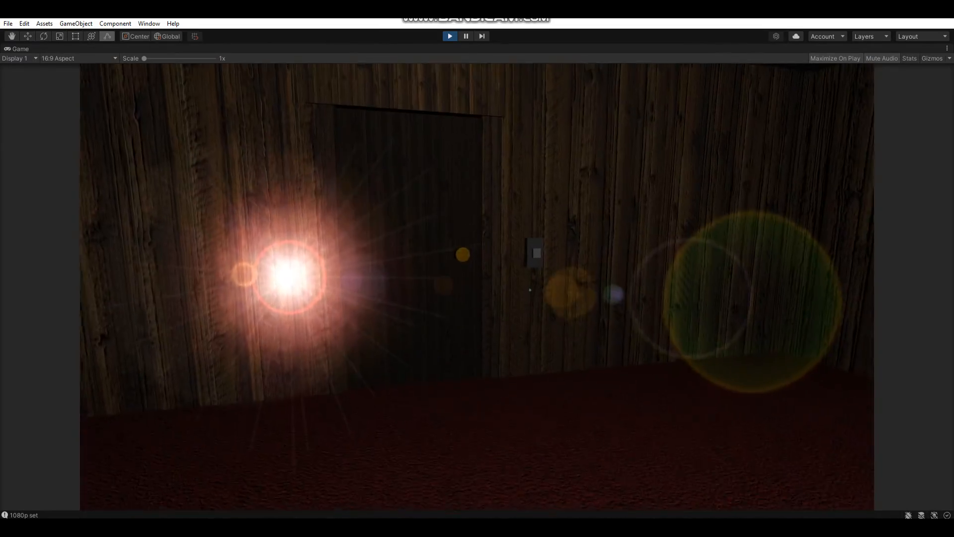
key(w)
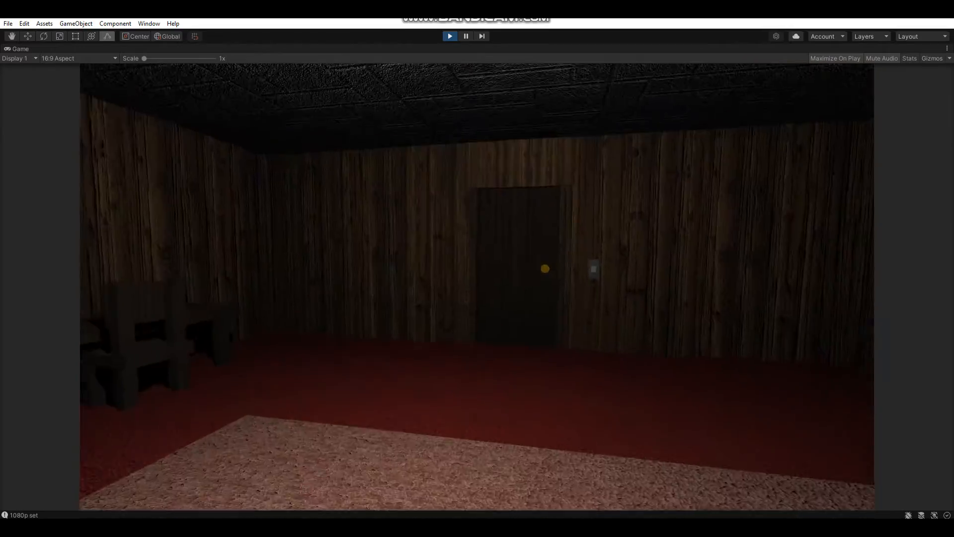
key(Escape)
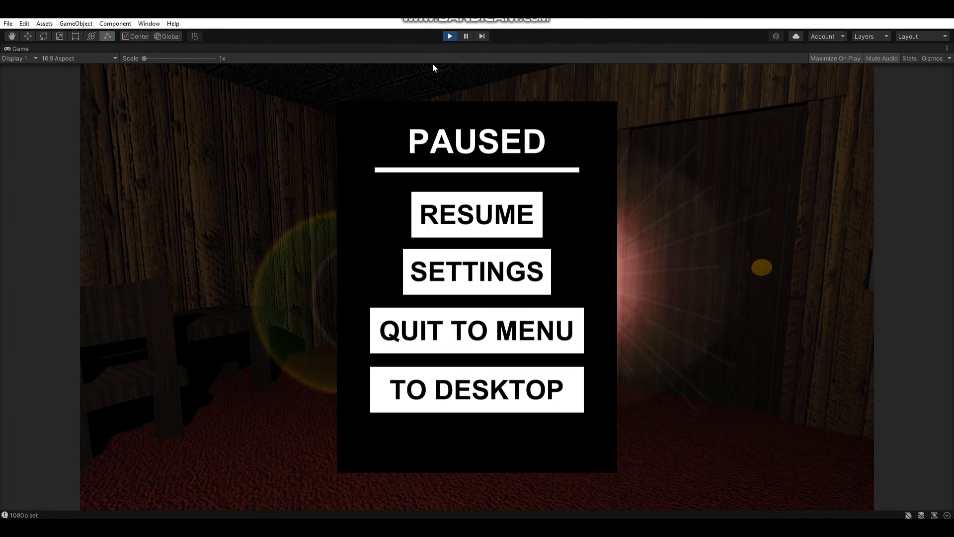
click(452, 38)
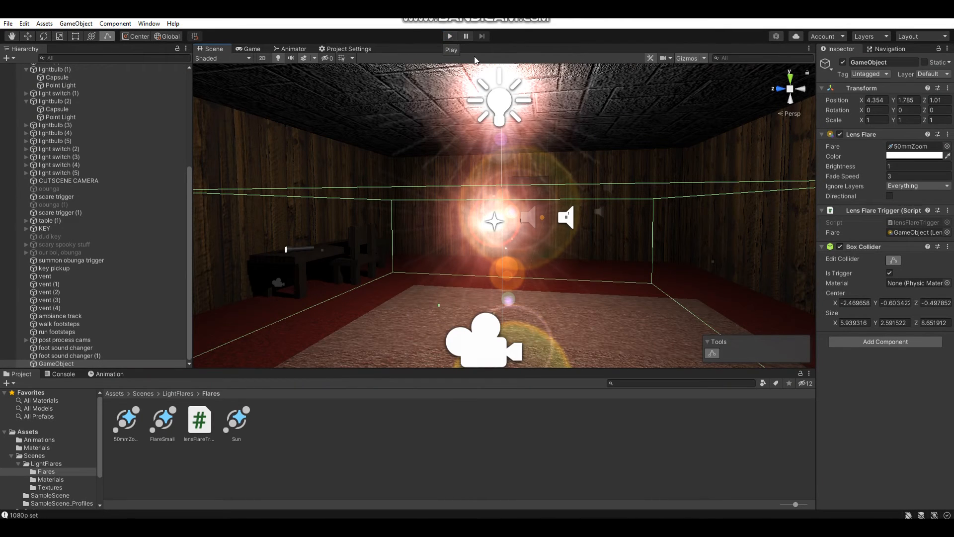
right_drag(571, 162, 391, 248)
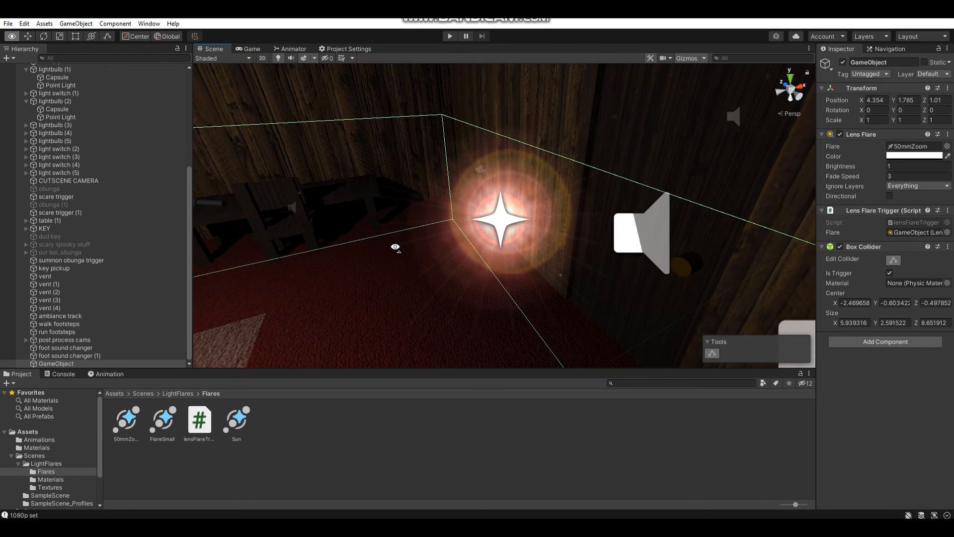